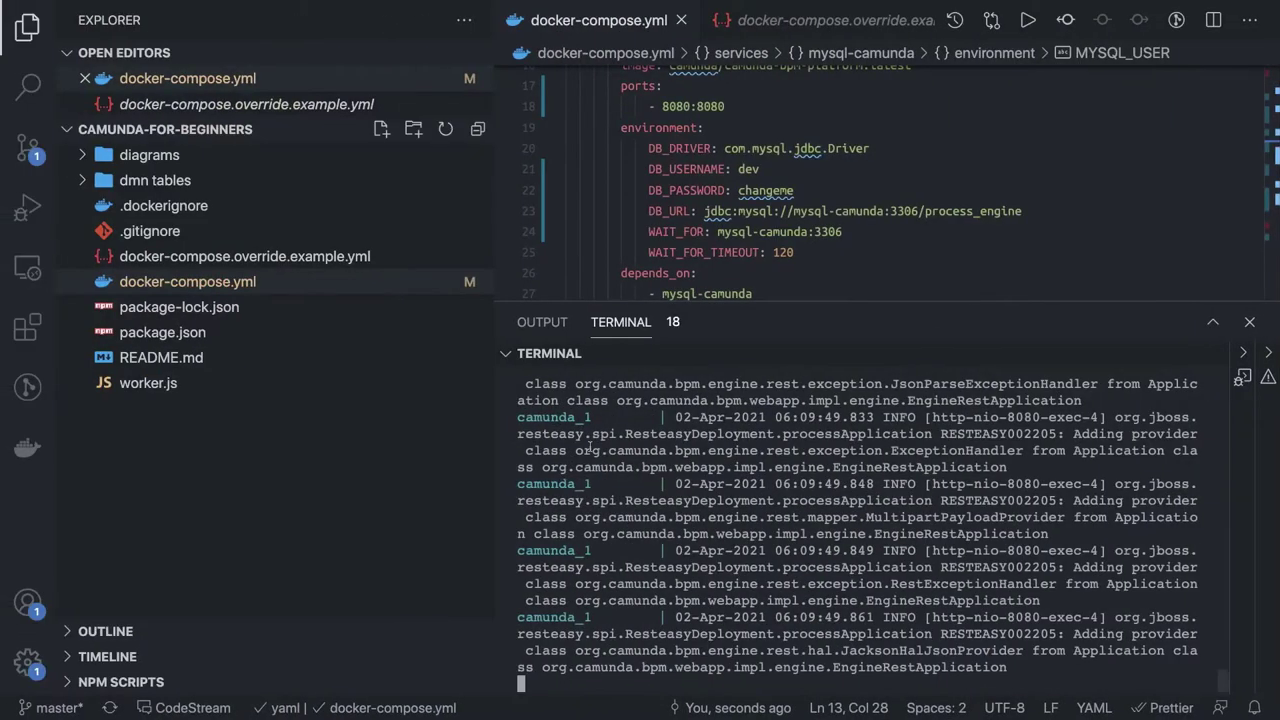
Step: Enlarge the editor and scroll docker-compose.yml up to the mysql-camunda environment block
left_click_drag(796, 301, 796, 364)
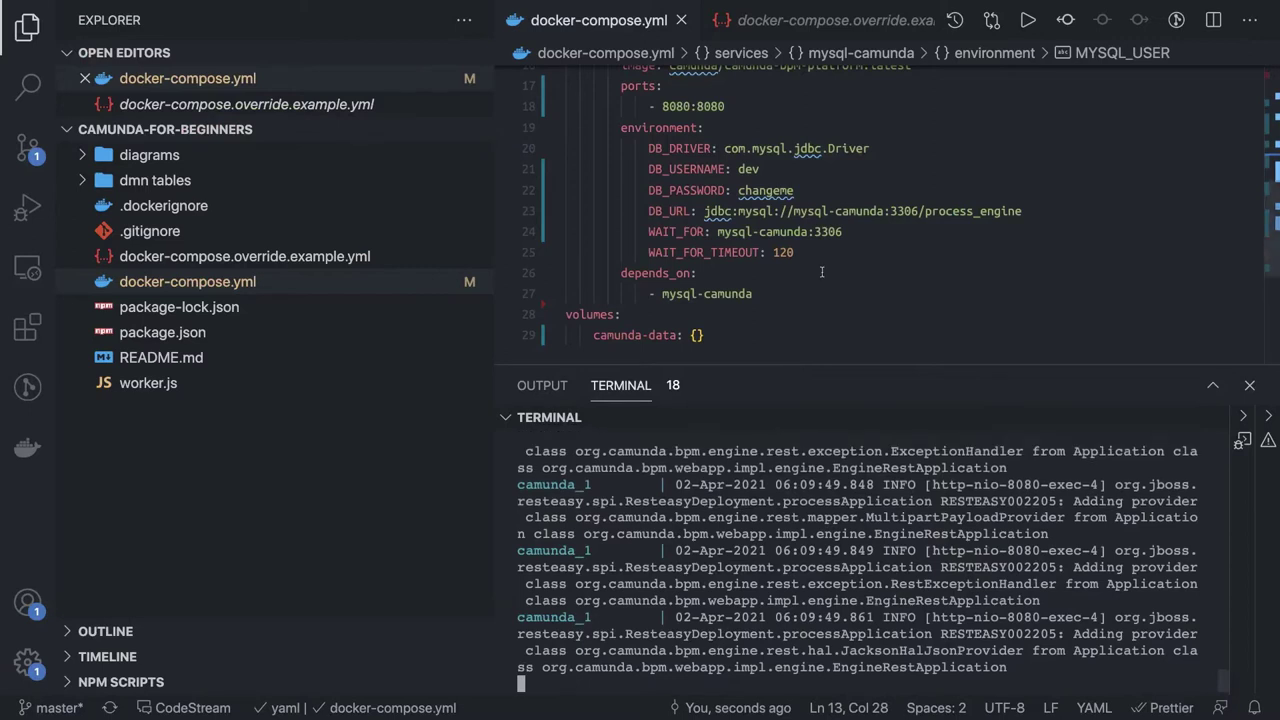
scroll(821, 272, "up", 3)
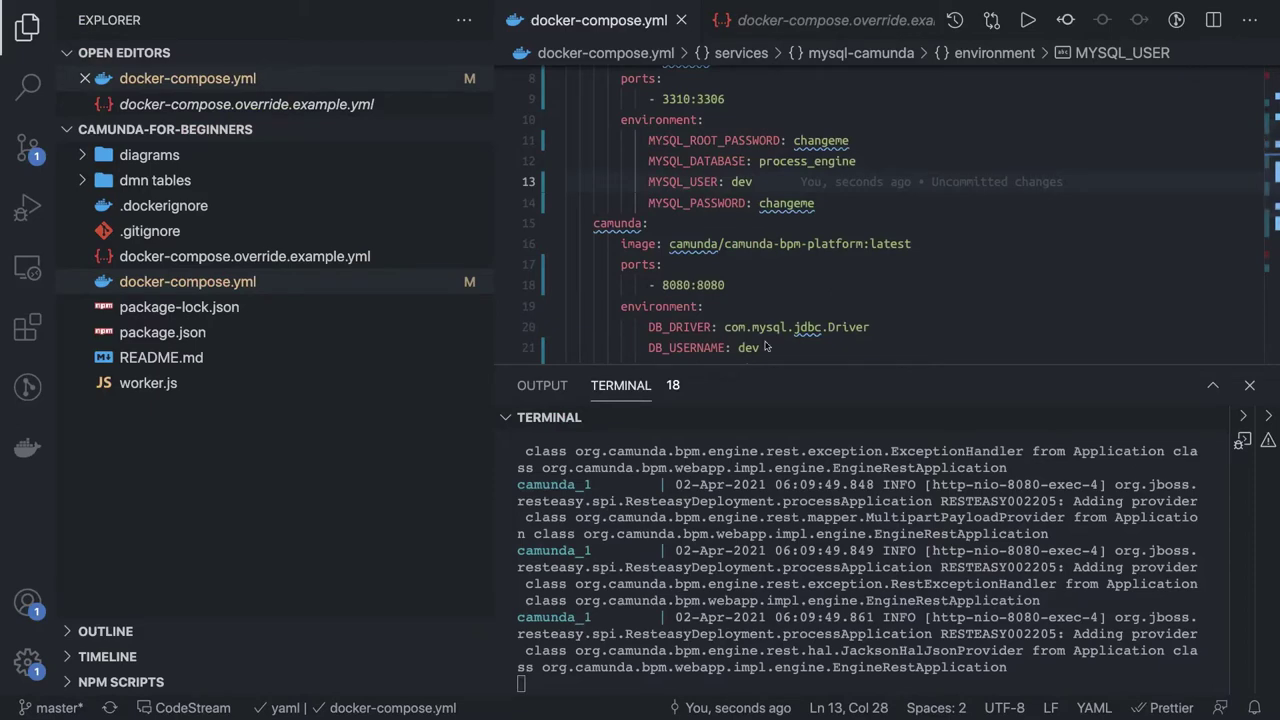
key("ctrl+Right")
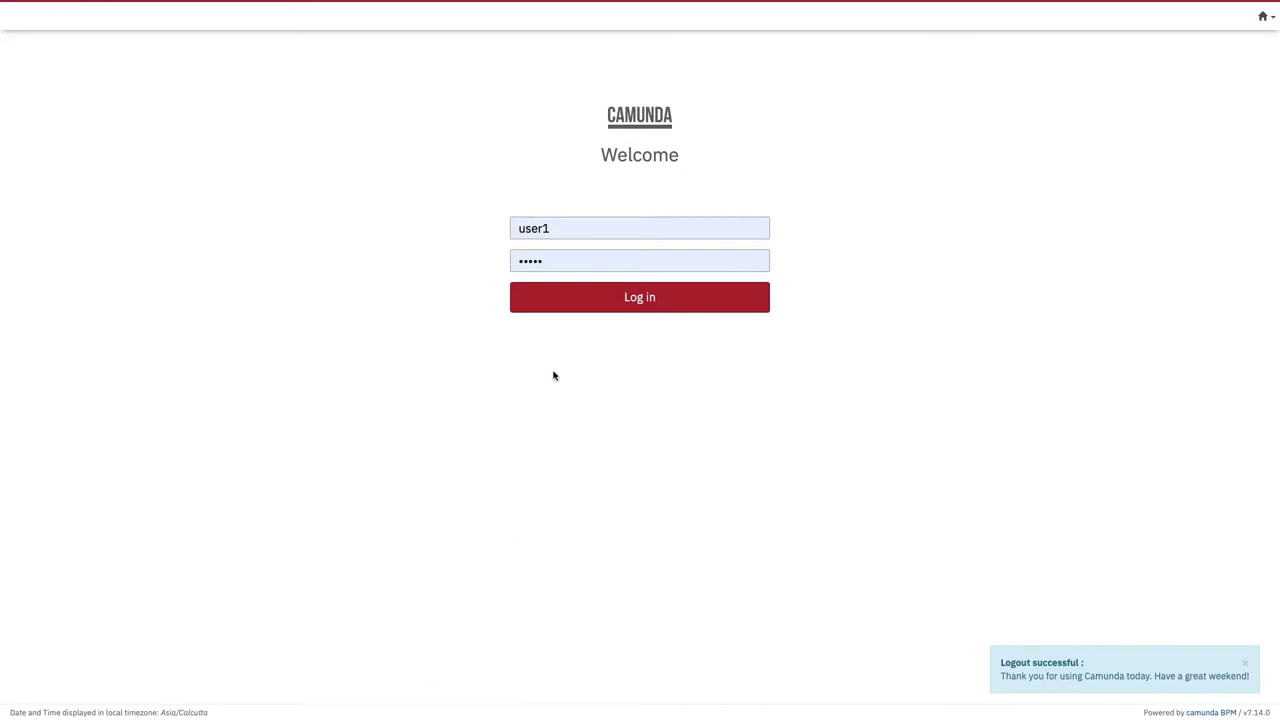
Step: Log in to Camunda Welcome as user demo with the default account password
double_click(561, 227)
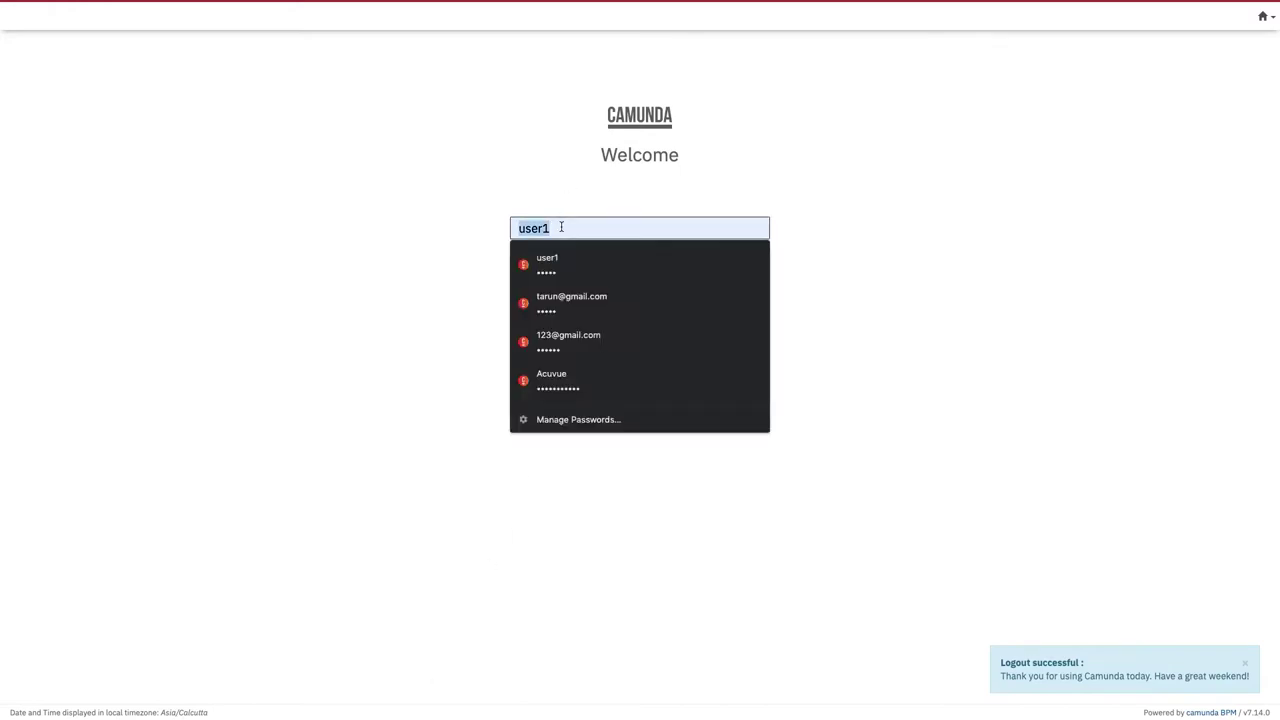
type("demo")
key("Tab")
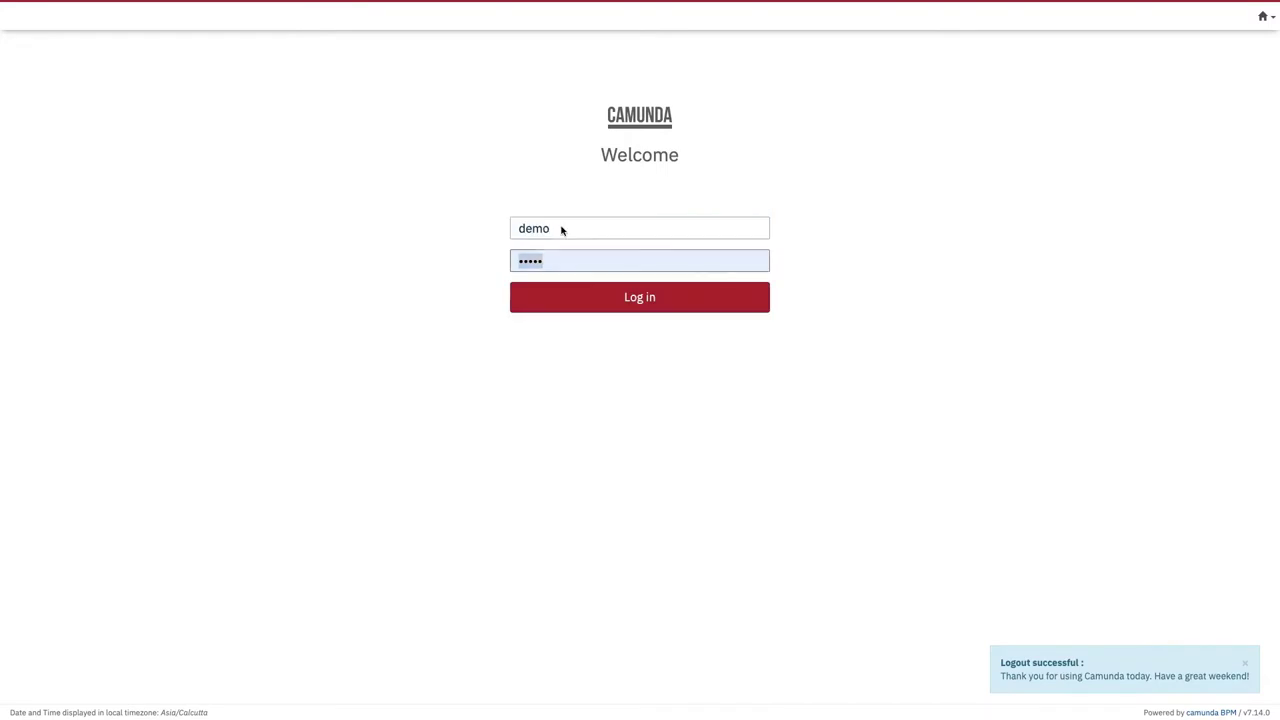
left_click(560, 260)
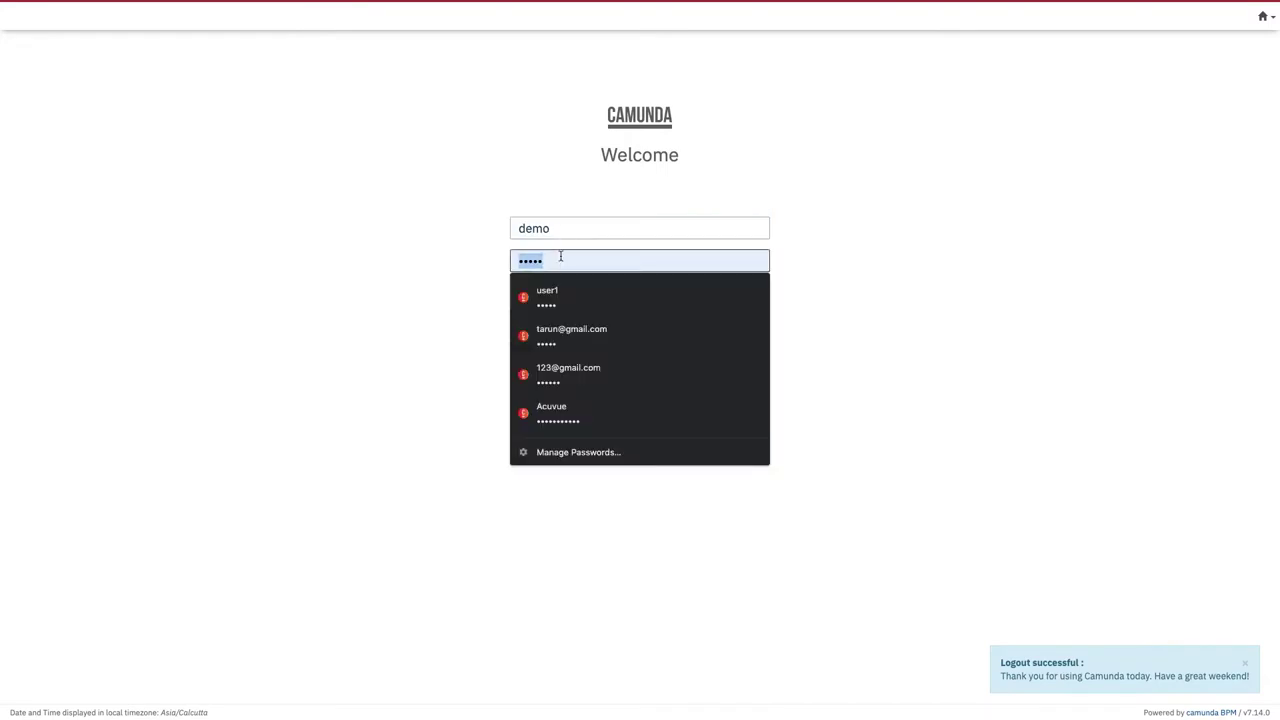
key("BackSpace")
type("demo")
key("Return")
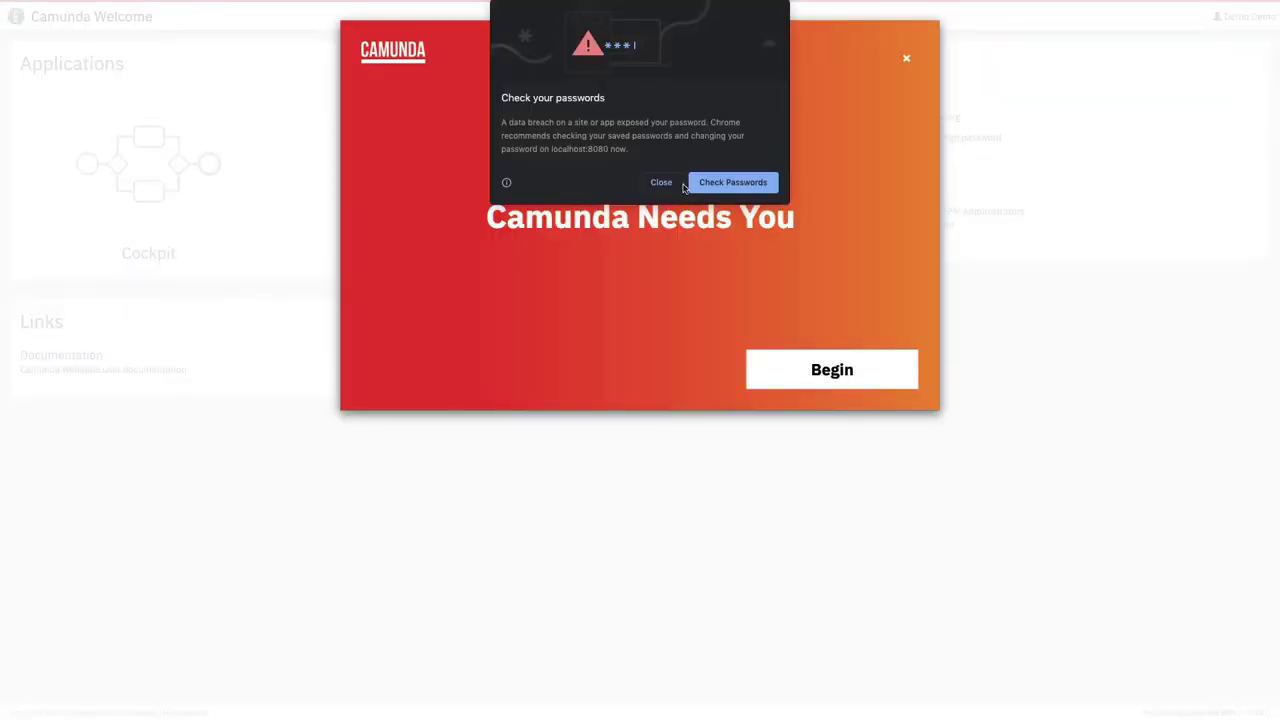
Step: Dismiss Chrome's password warning and the 'Camunda Needs You' announcement
left_click(668, 184)
left_click(906, 58)
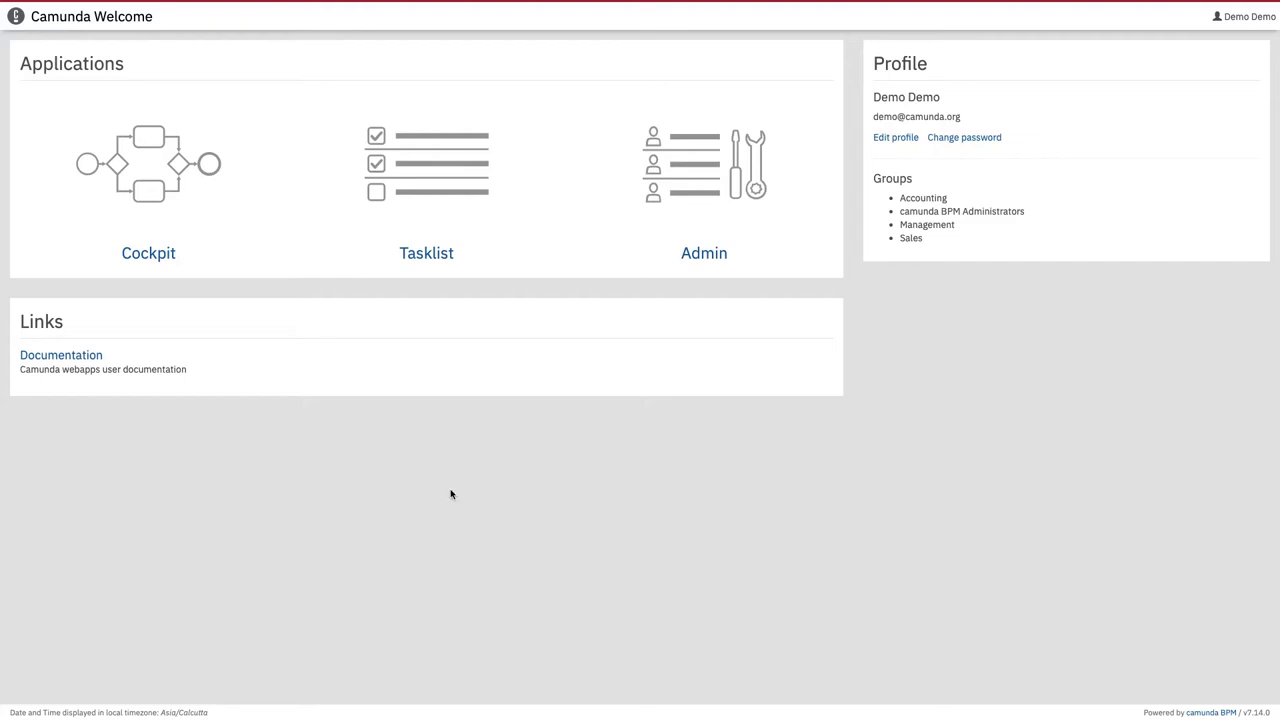
key("ctrl+Left")
key("ctrl+Left")
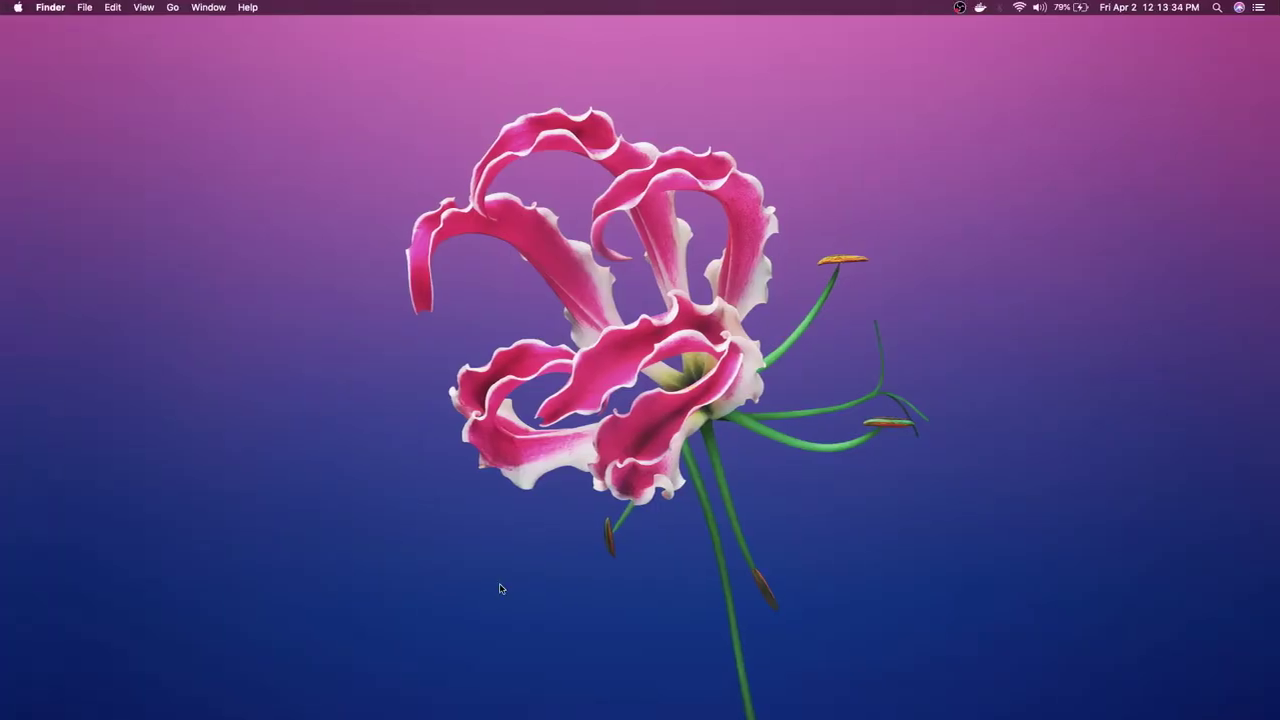
Step: Maximize Camunda Modeler and start a new BPMN diagram
left_click_drag(509, 507, 508, 337)
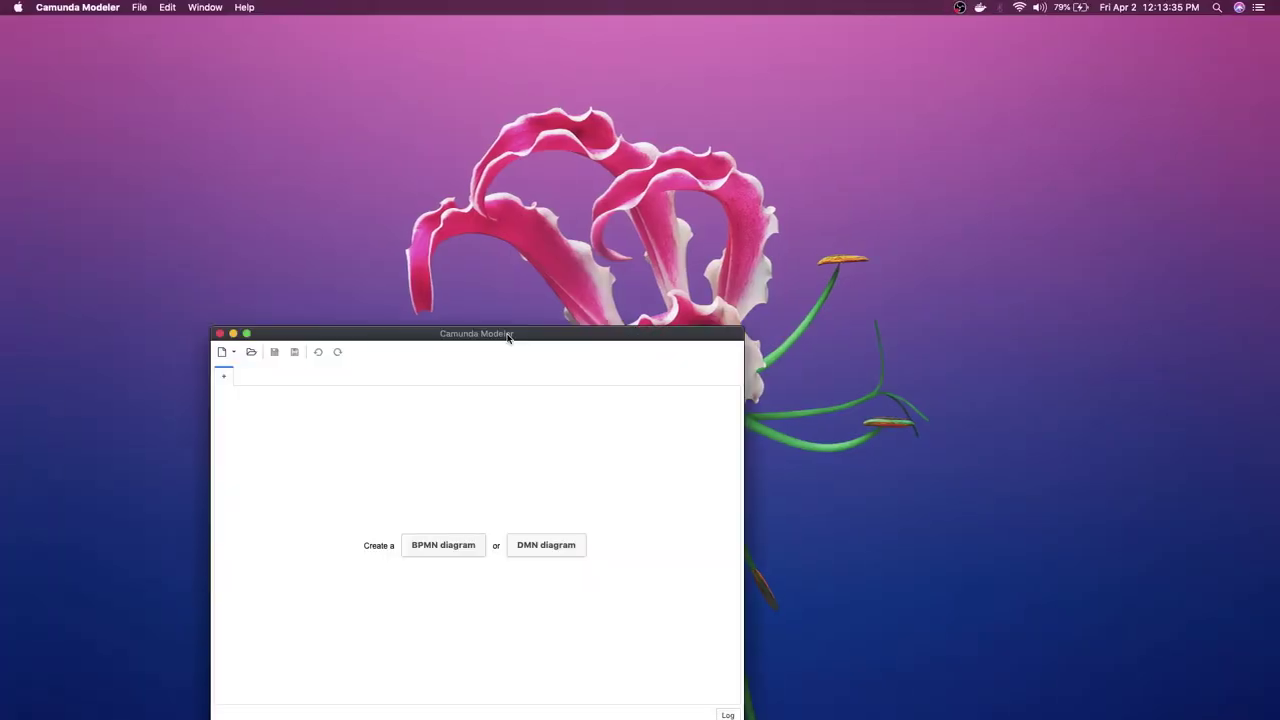
left_click(246, 333)
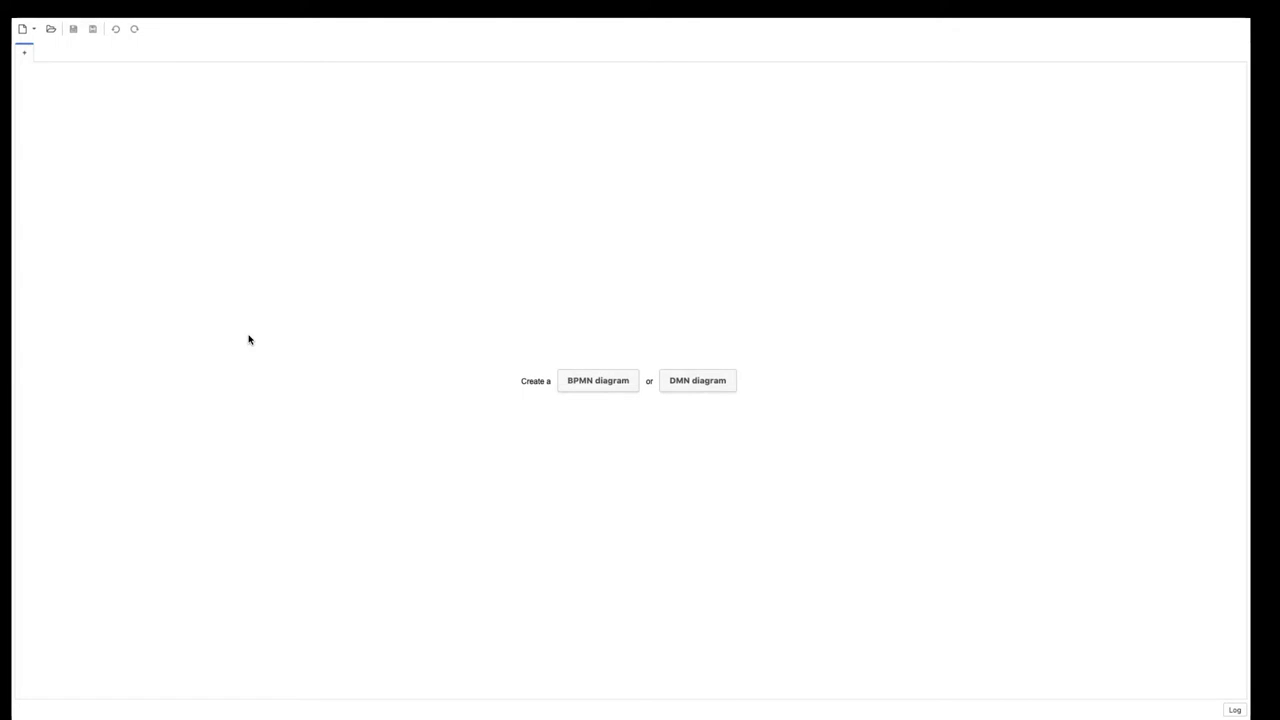
left_click(590, 370)
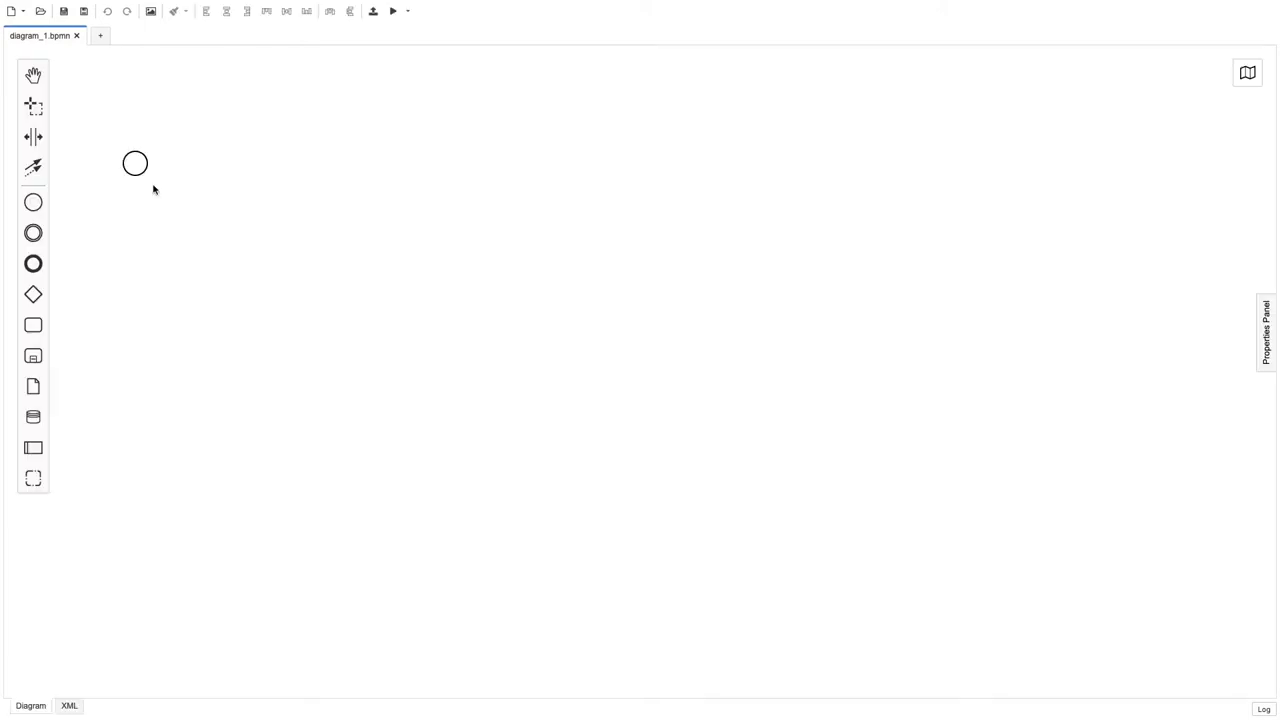
Step: Place a task labelled 'Test' after the start event, connect them, and align it
left_click_drag(135, 163, 232, 241)
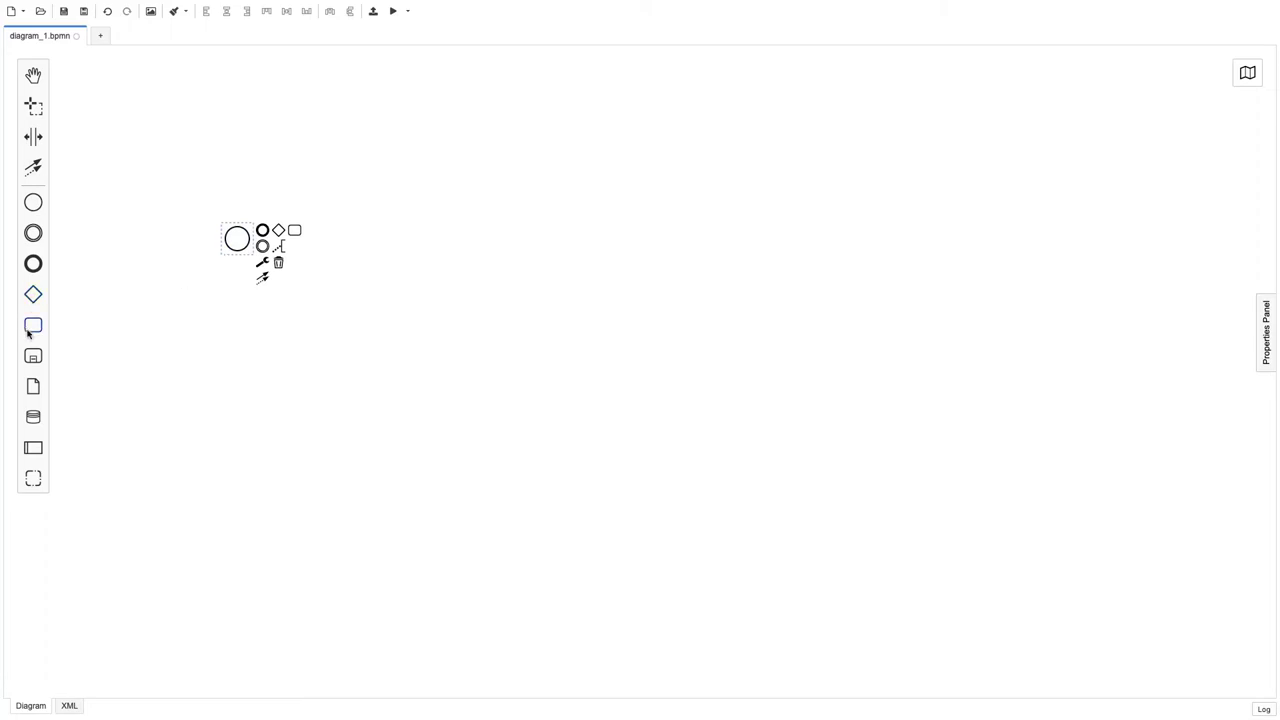
left_click_drag(33, 357, 375, 231)
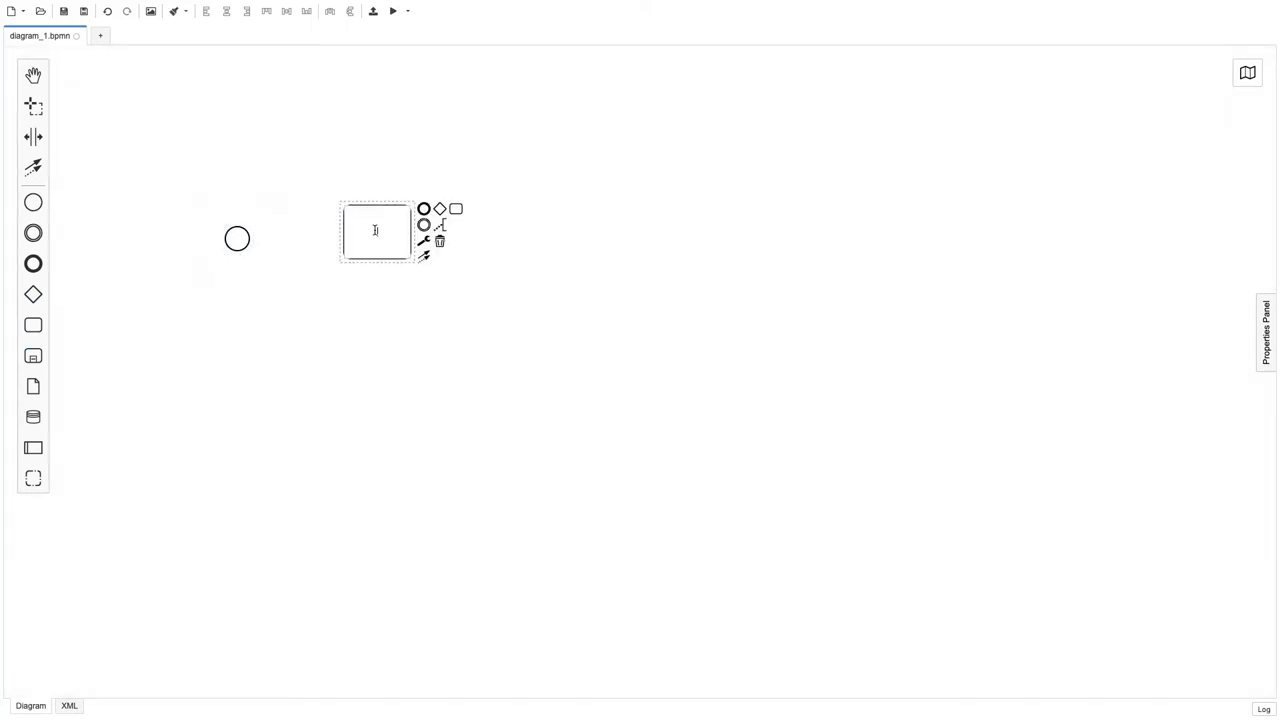
type("Test")
left_click_drag(240, 242, 342, 236)
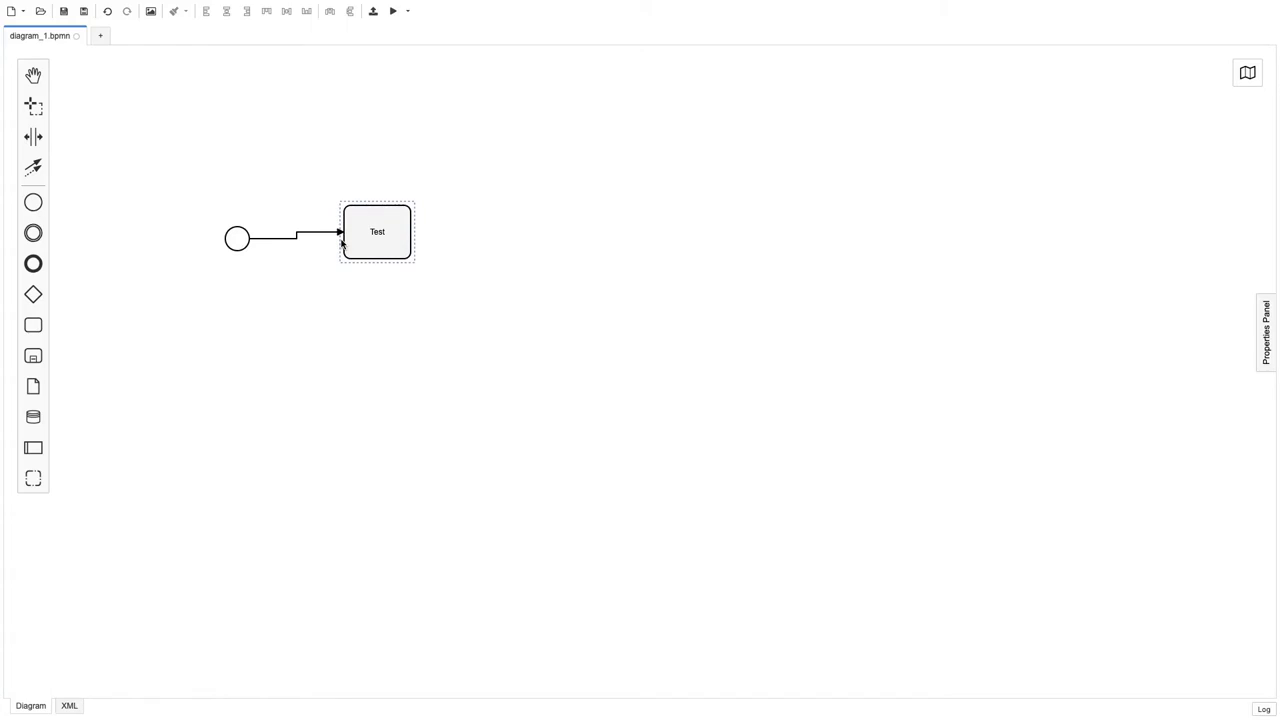
left_click(341, 243)
left_click_drag(341, 243, 451, 162)
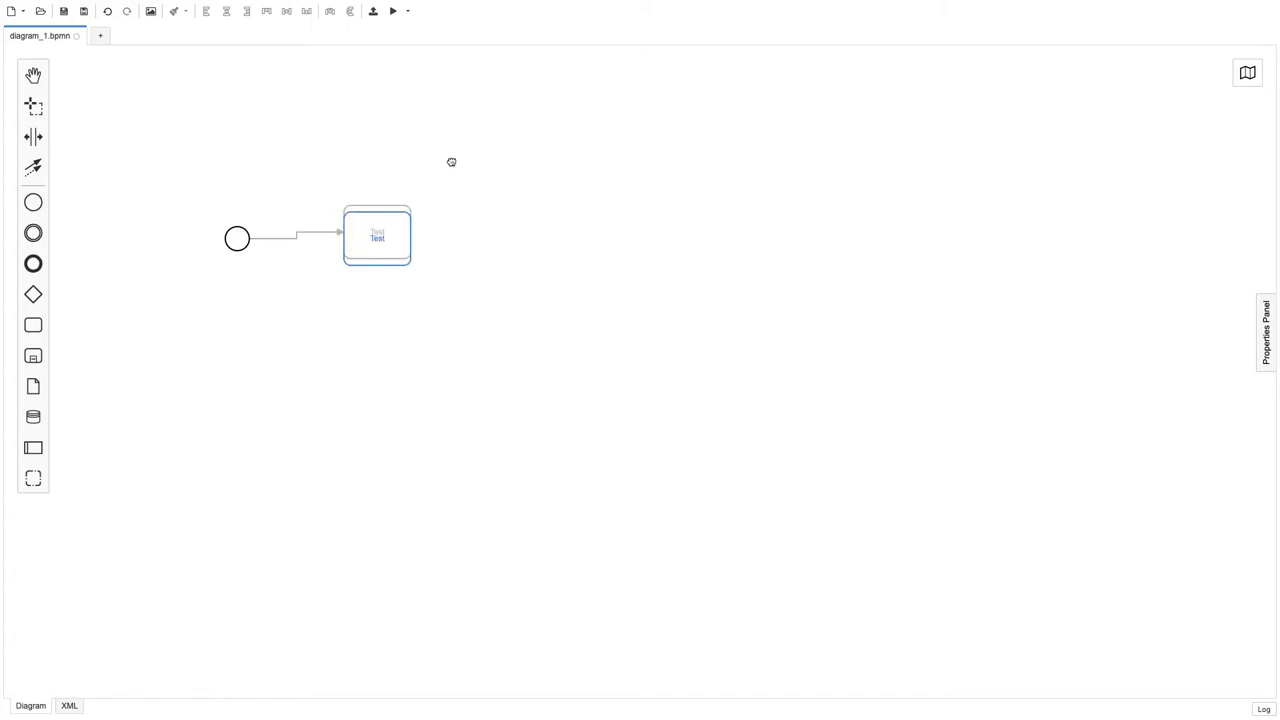
left_click_drag(451, 162, 451, 165)
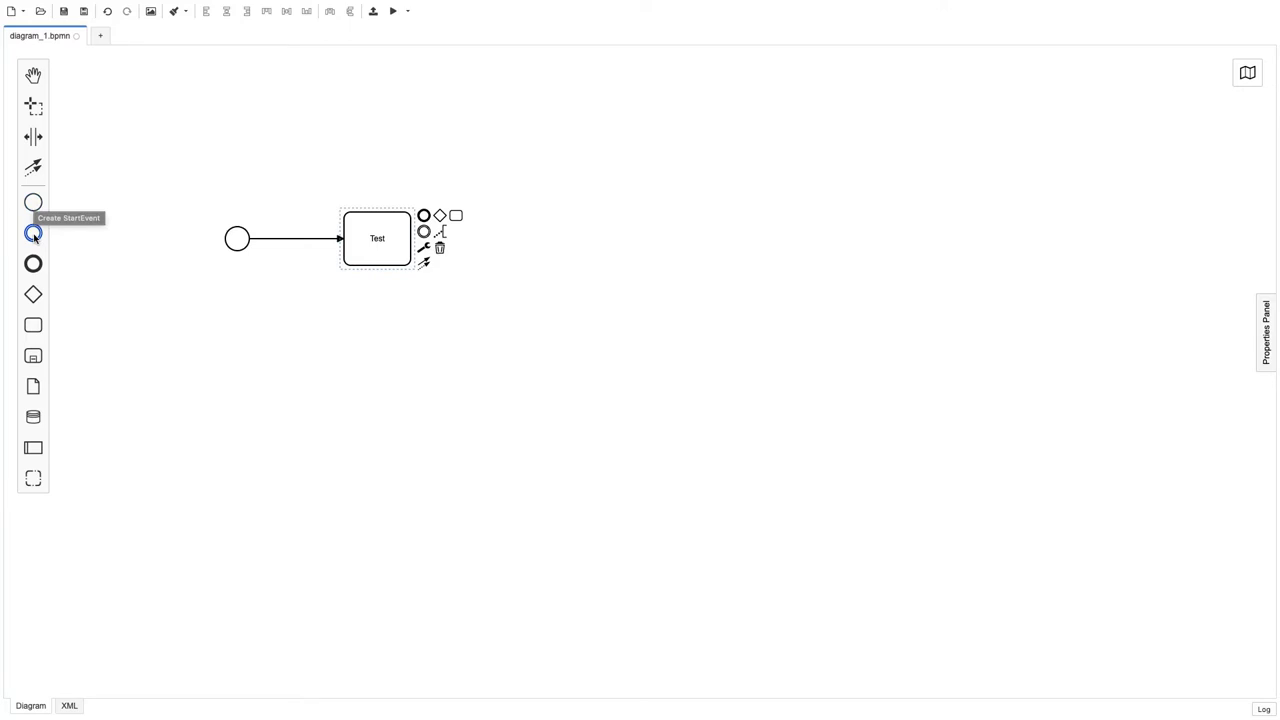
Step: Append an end event connected after Test and change Test to a service task
left_click(35, 236)
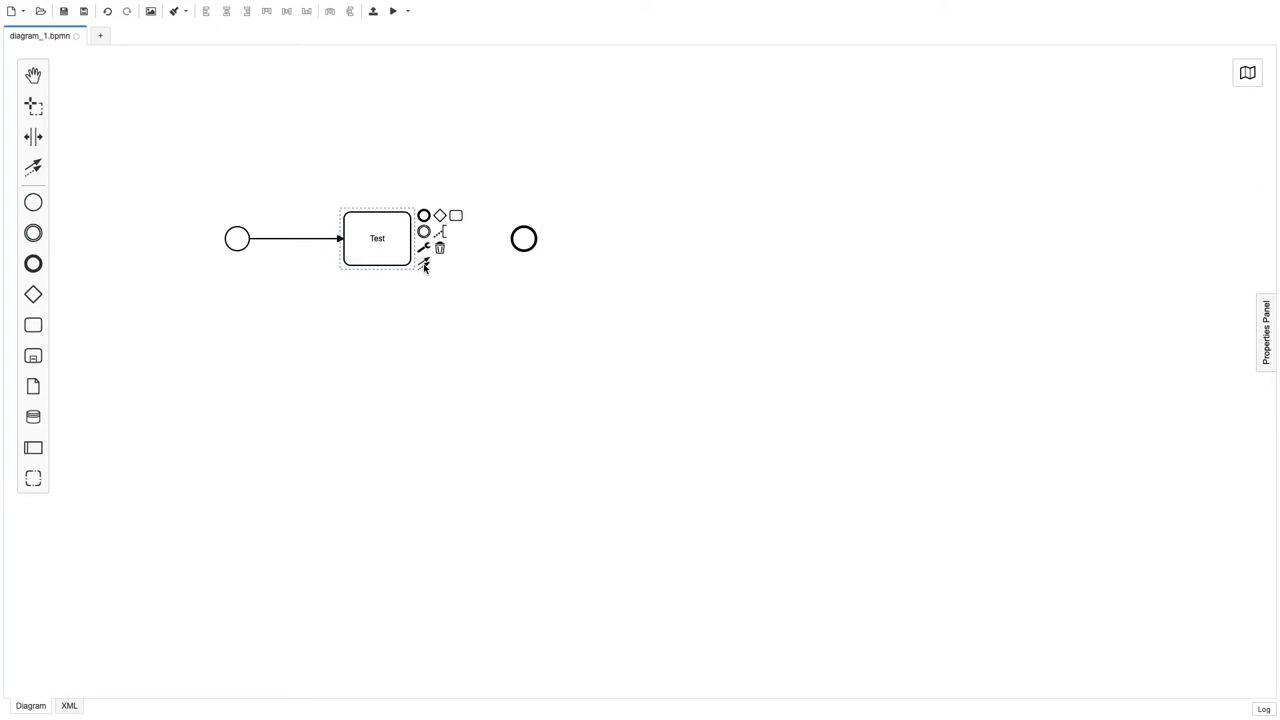
left_click_drag(424, 266, 523, 238)
left_click(424, 247)
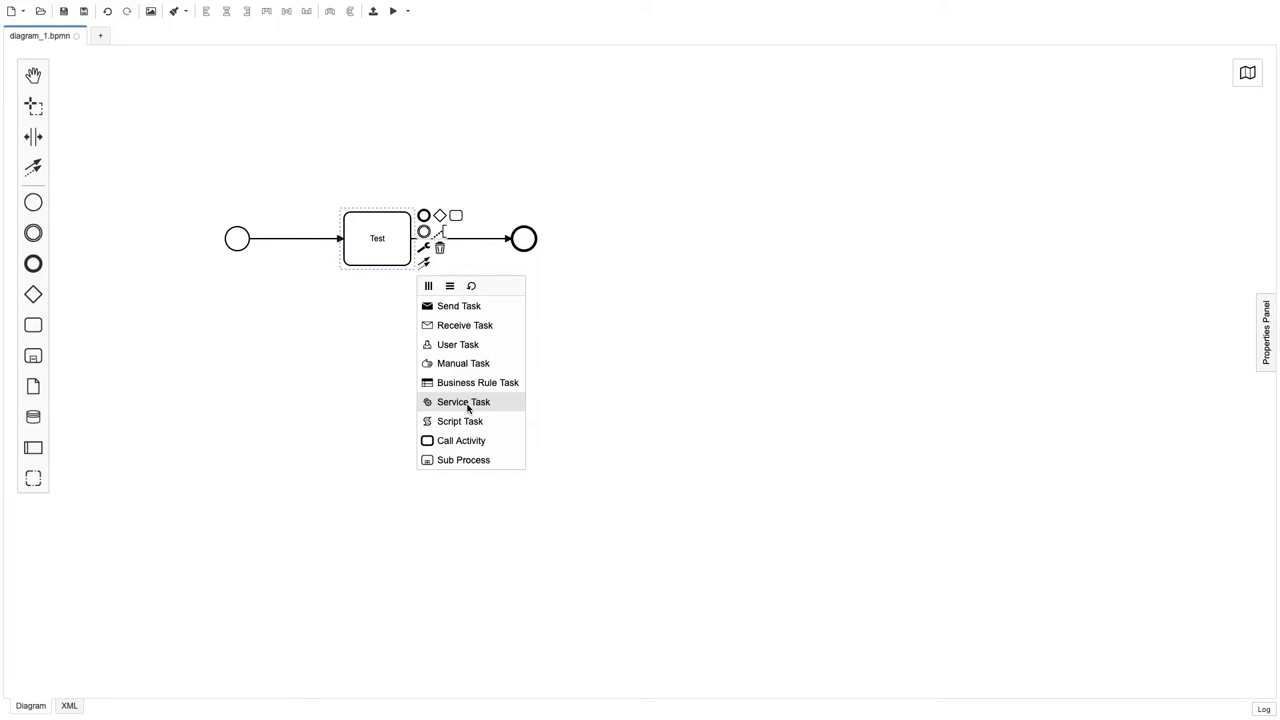
left_click(1264, 343)
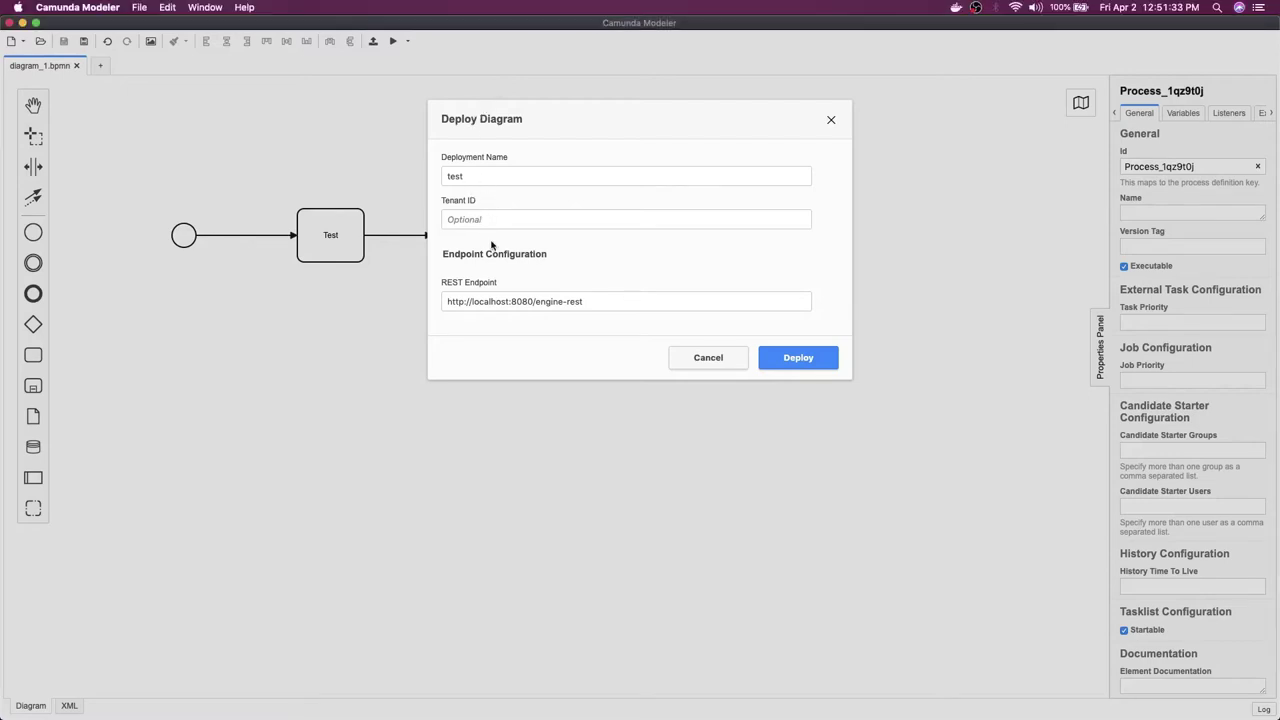
left_click_drag(600, 301, 440, 308)
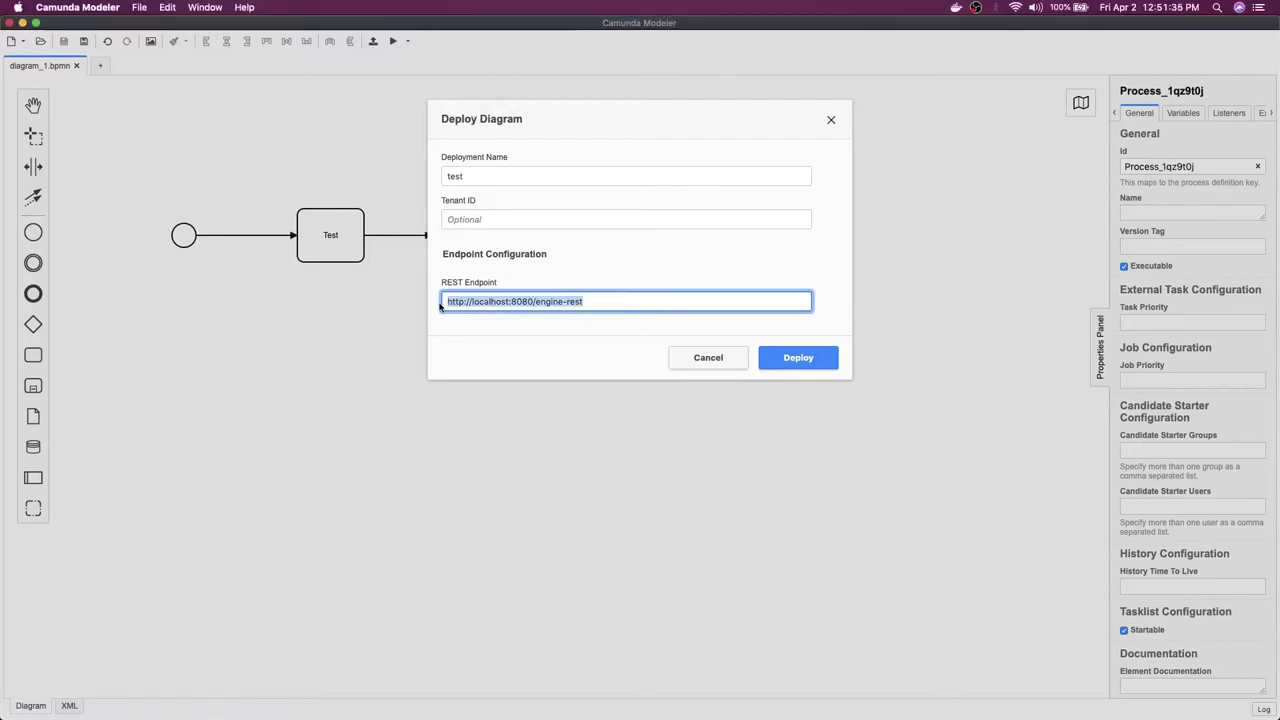
double_click(487, 301)
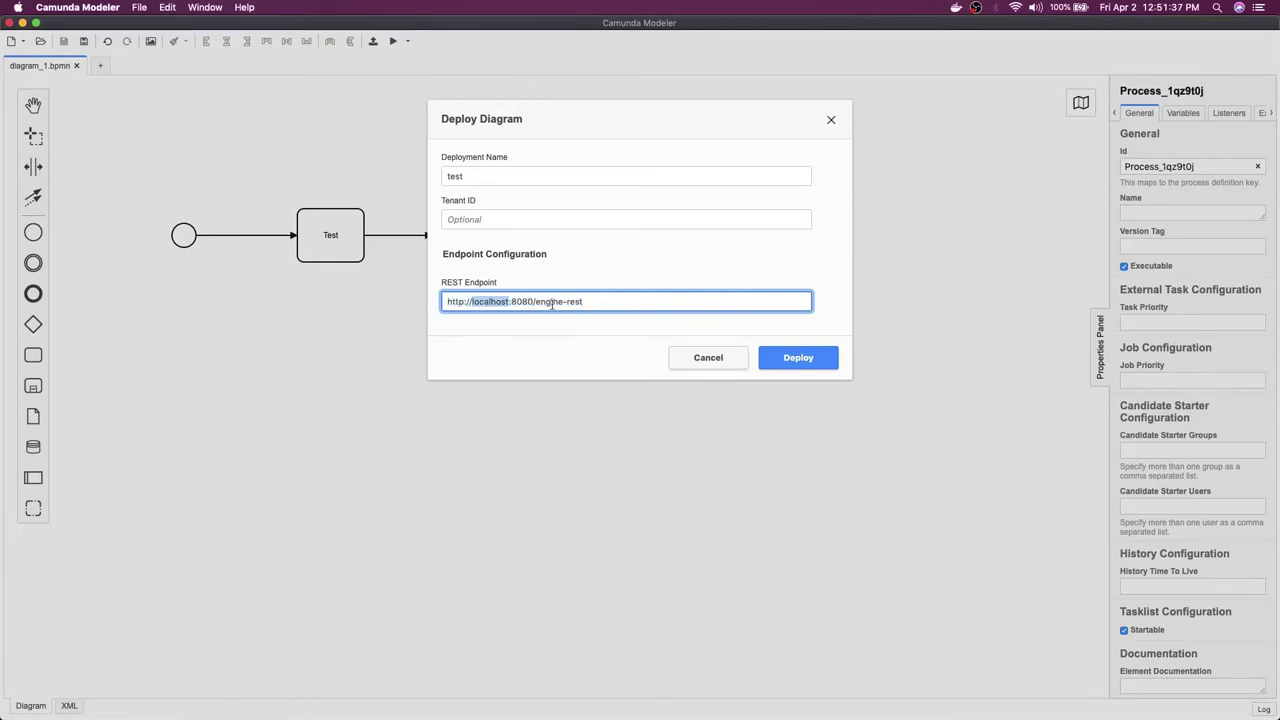
left_click_drag(600, 301, 435, 305)
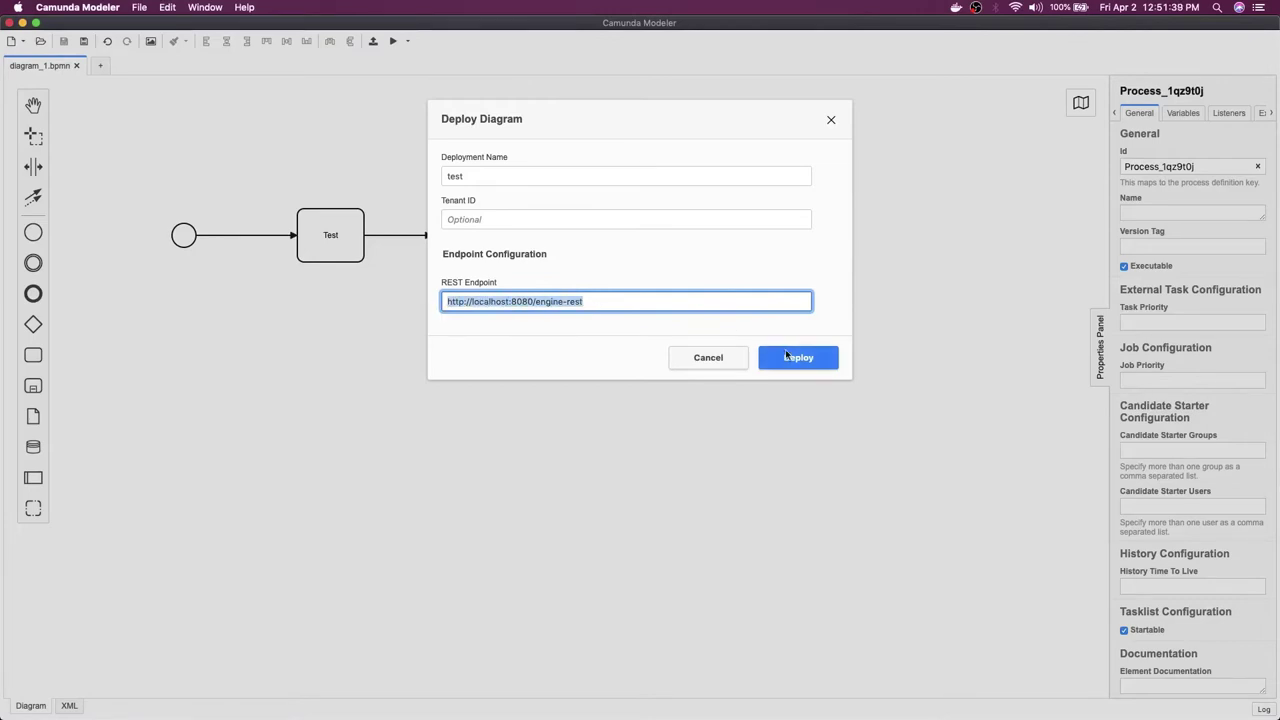
left_click(785, 358)
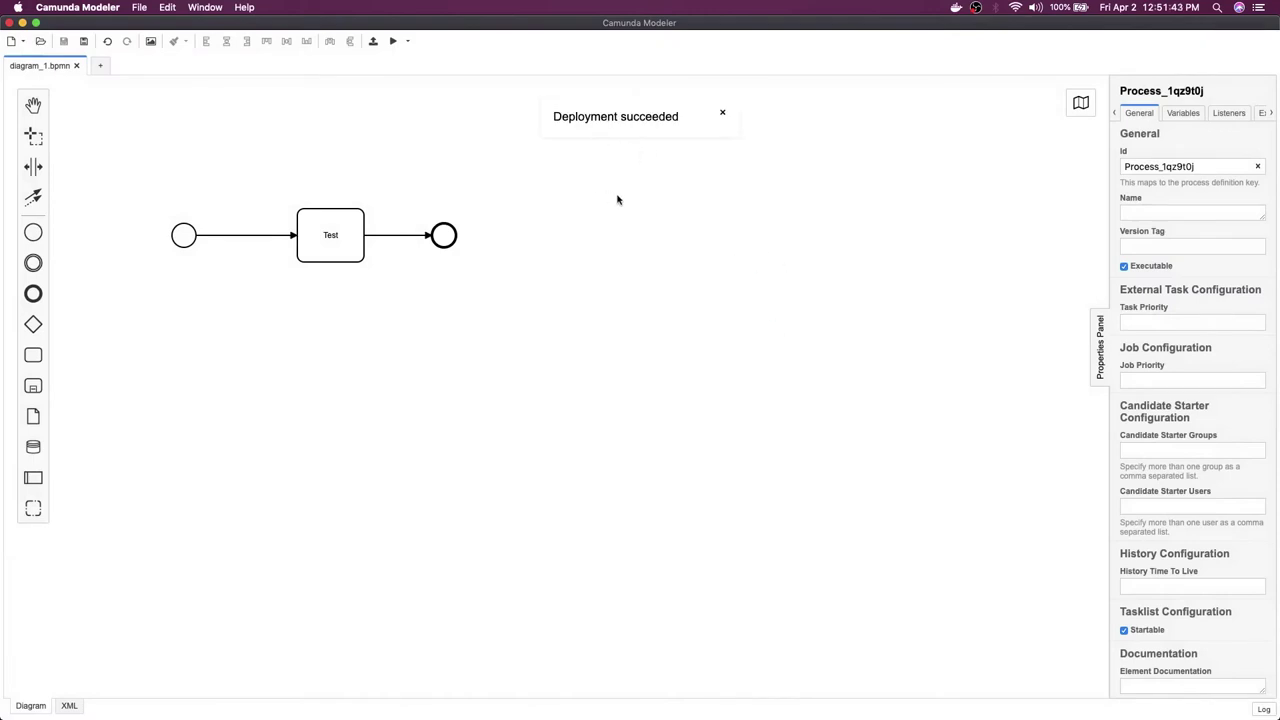
key("ctrl+Right")
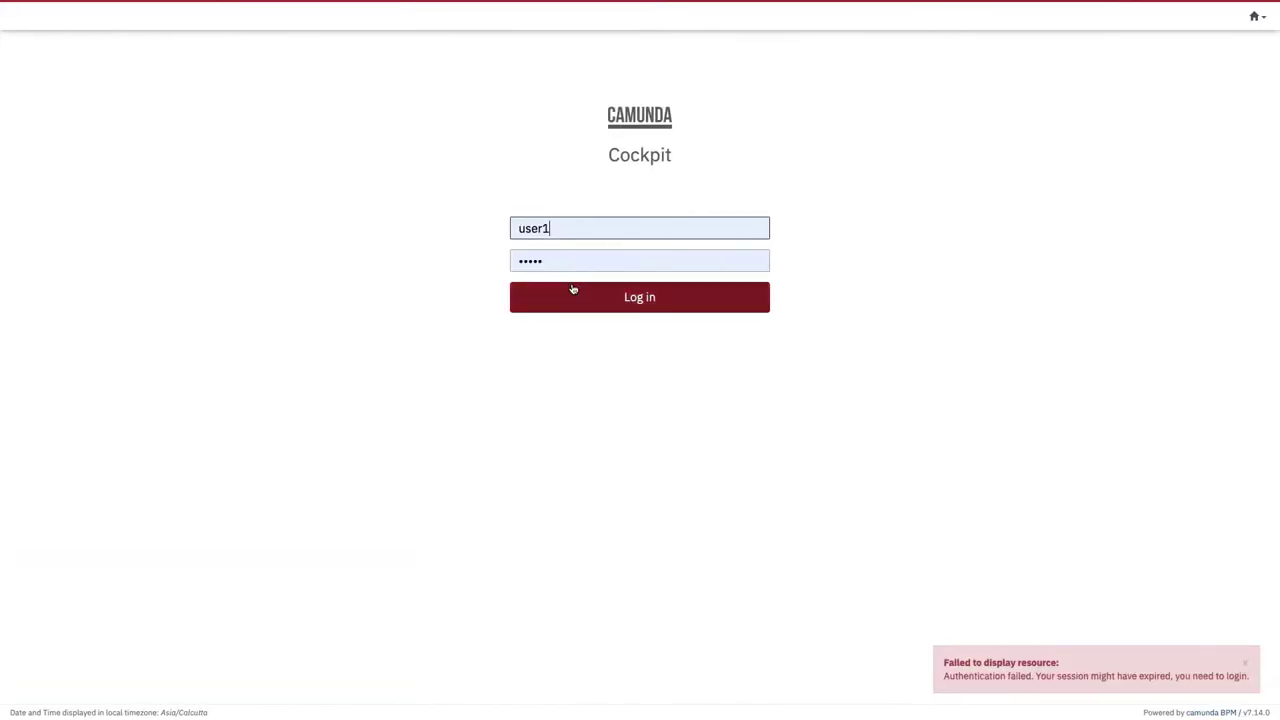
Step: Log in to Cockpit as user demo with the default account password
double_click(563, 237)
type("demo")
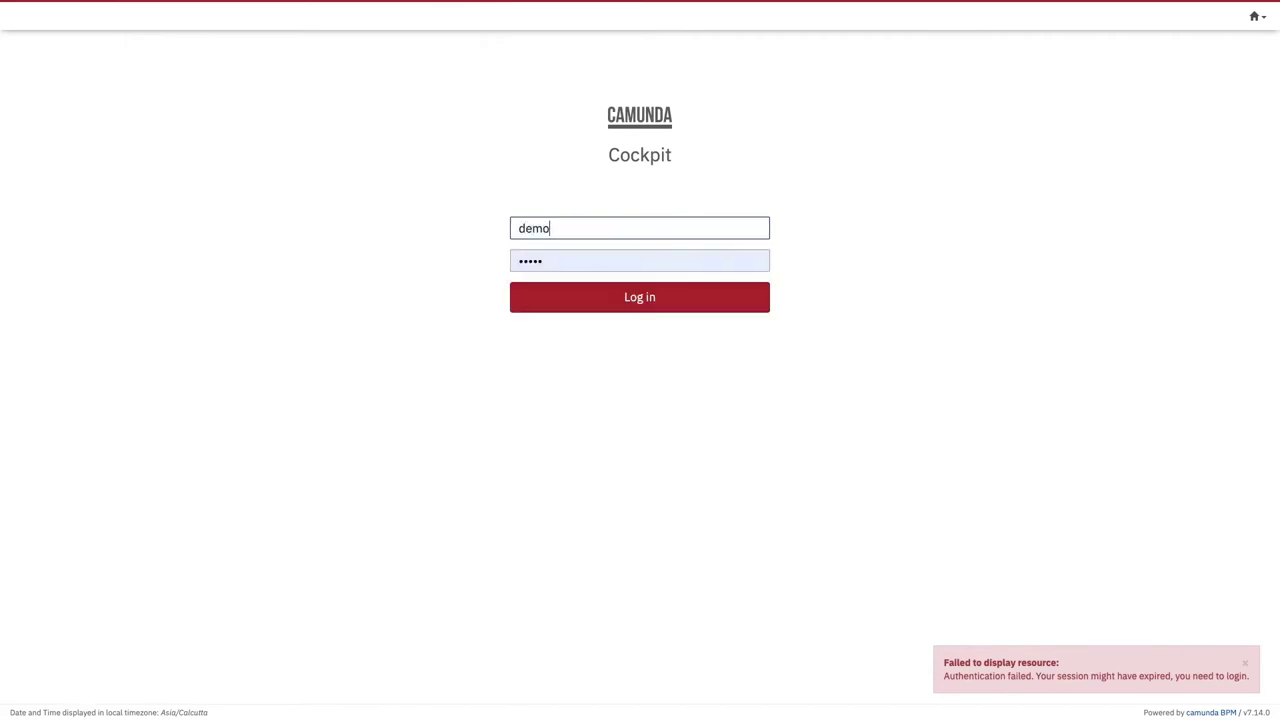
key("Tab")
type("demo")
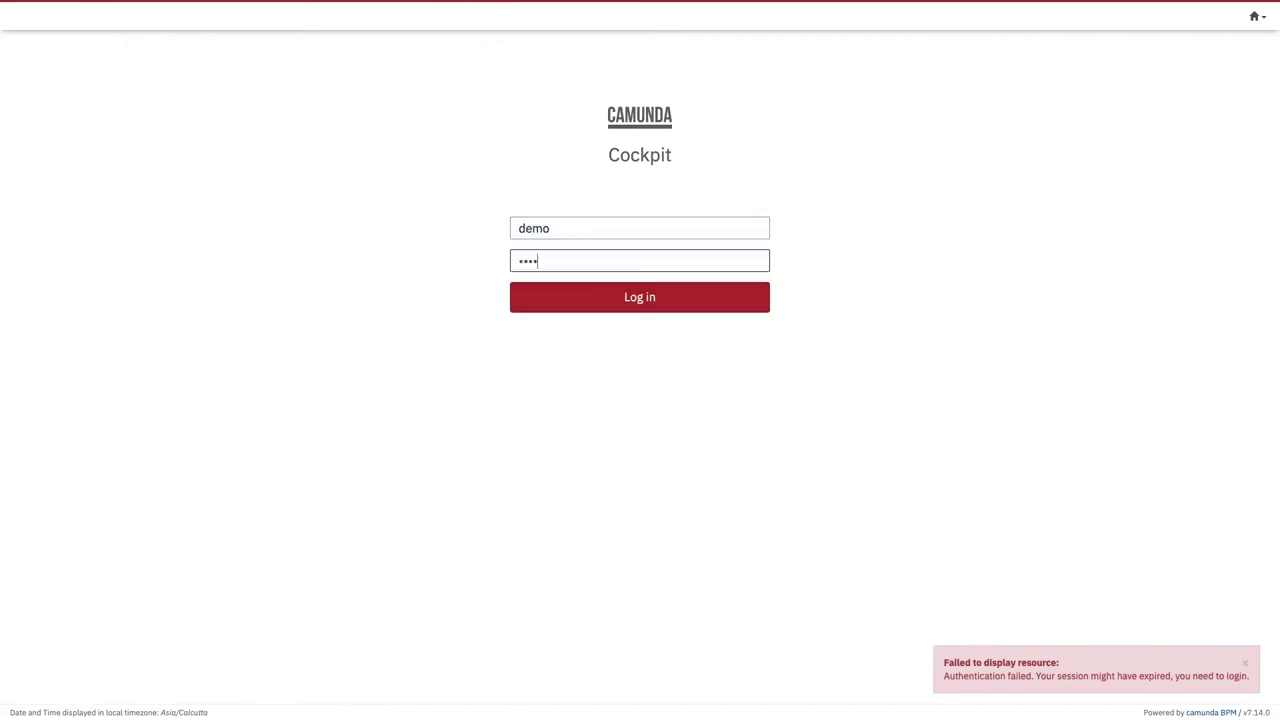
key("Return")
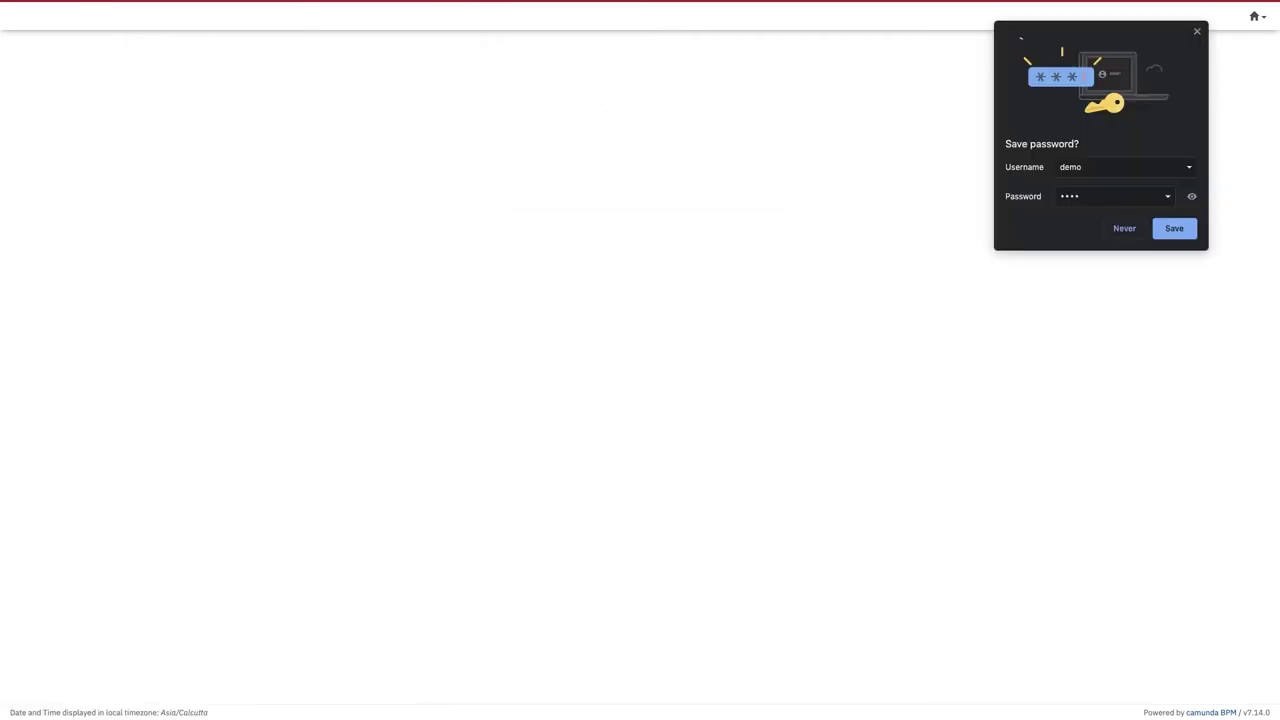
Step: Check the deployment in the Modeler and Terminal engine logs, then dismiss Chrome's password warning
key("ctrl+Left")
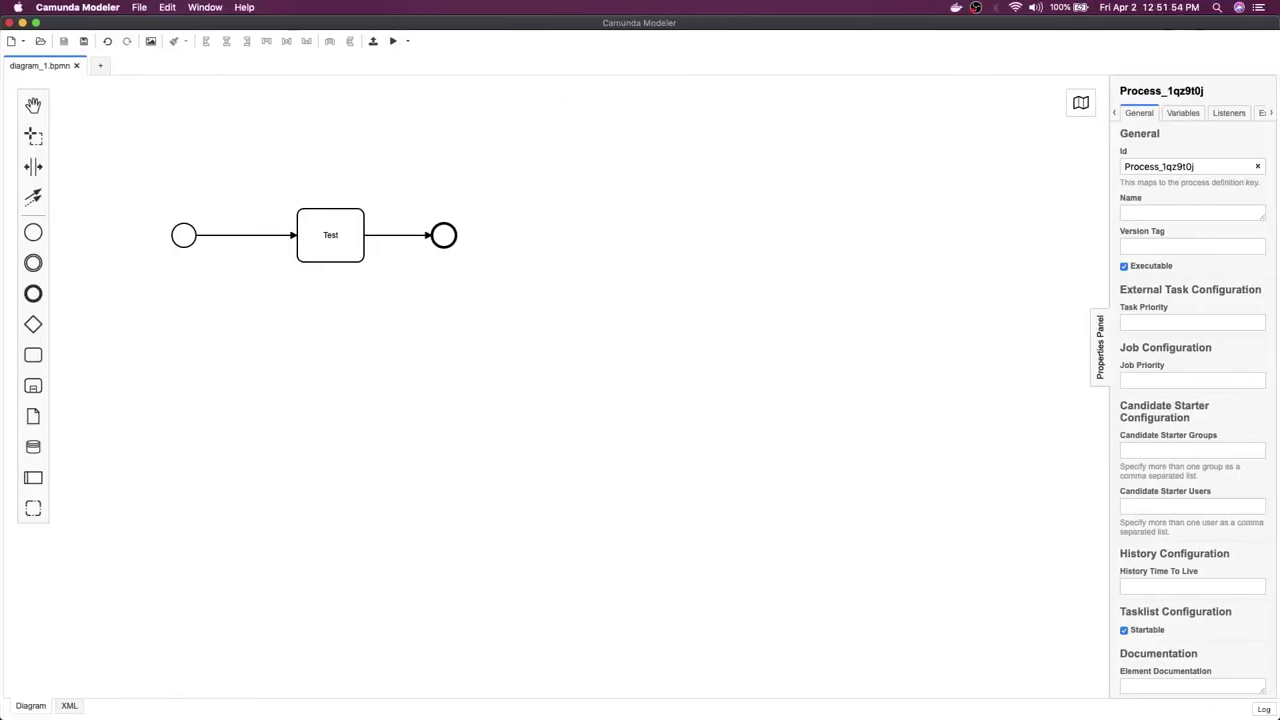
key("super+Tab")
left_click(36, 22)
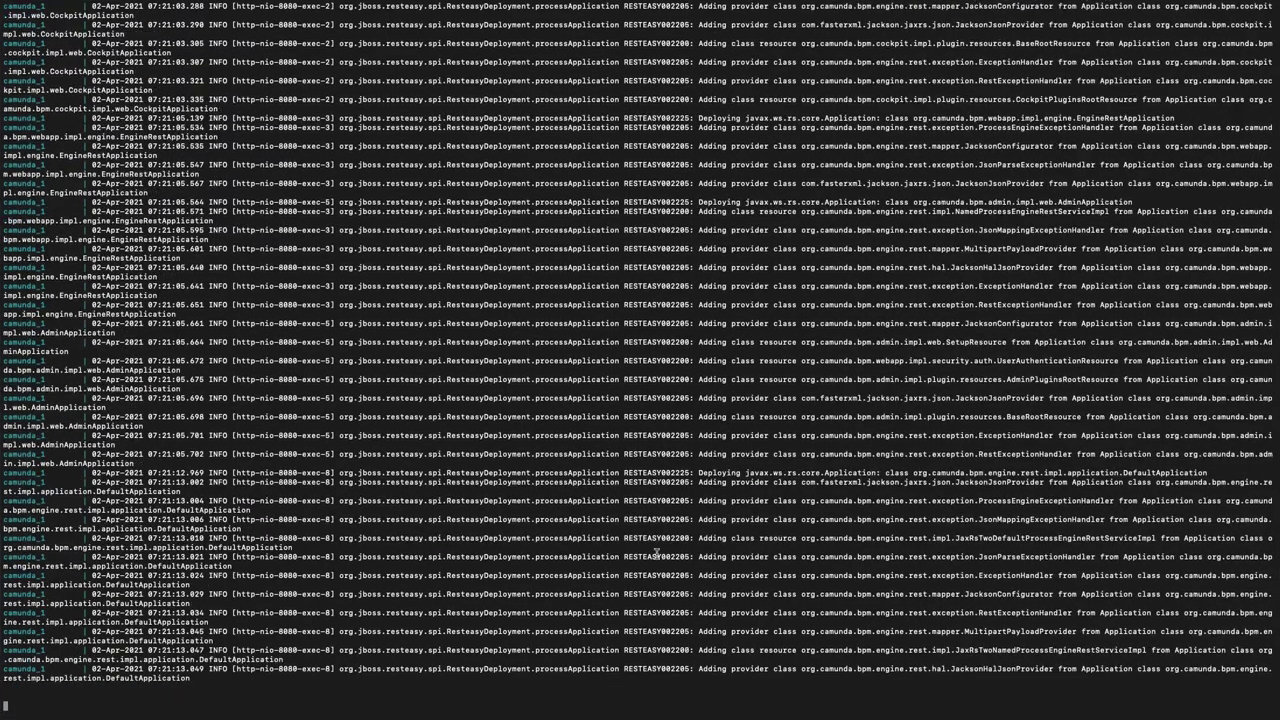
key("super+Tab")
left_click(357, 237)
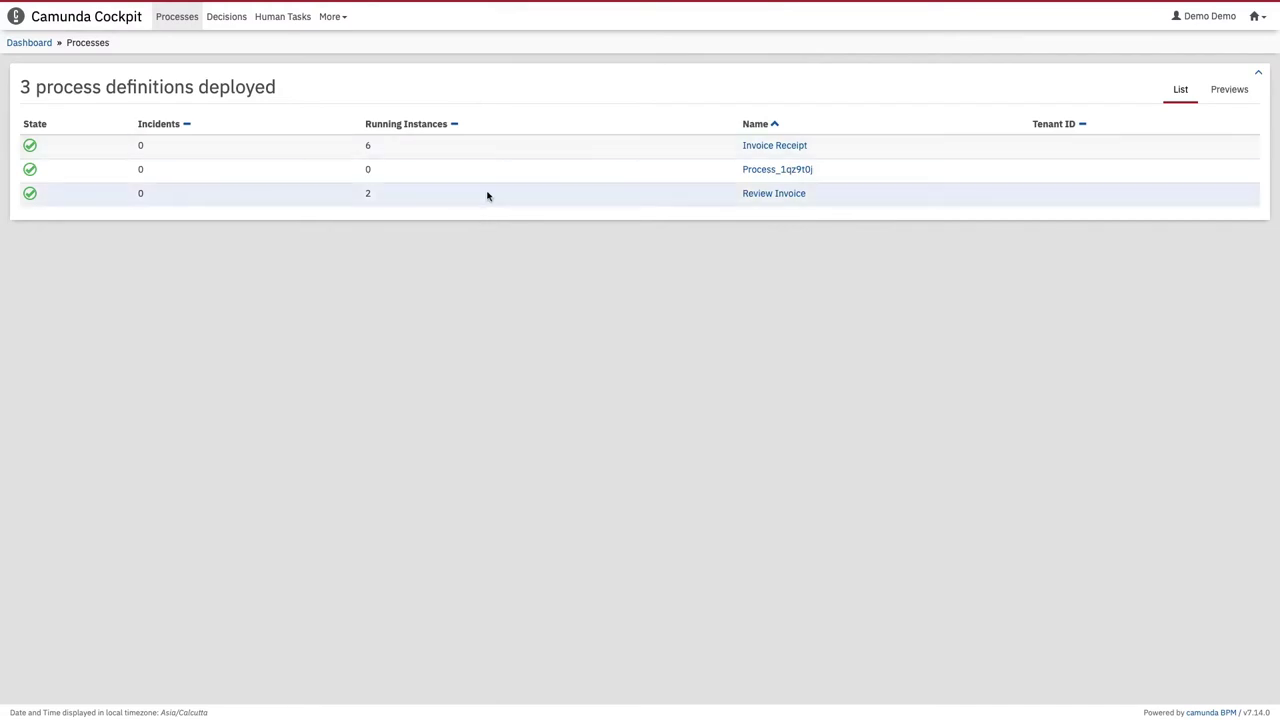
Step: Open the Process_1qz9t0j definition, inspect its ID and key, then return to Processes
left_click(774, 170)
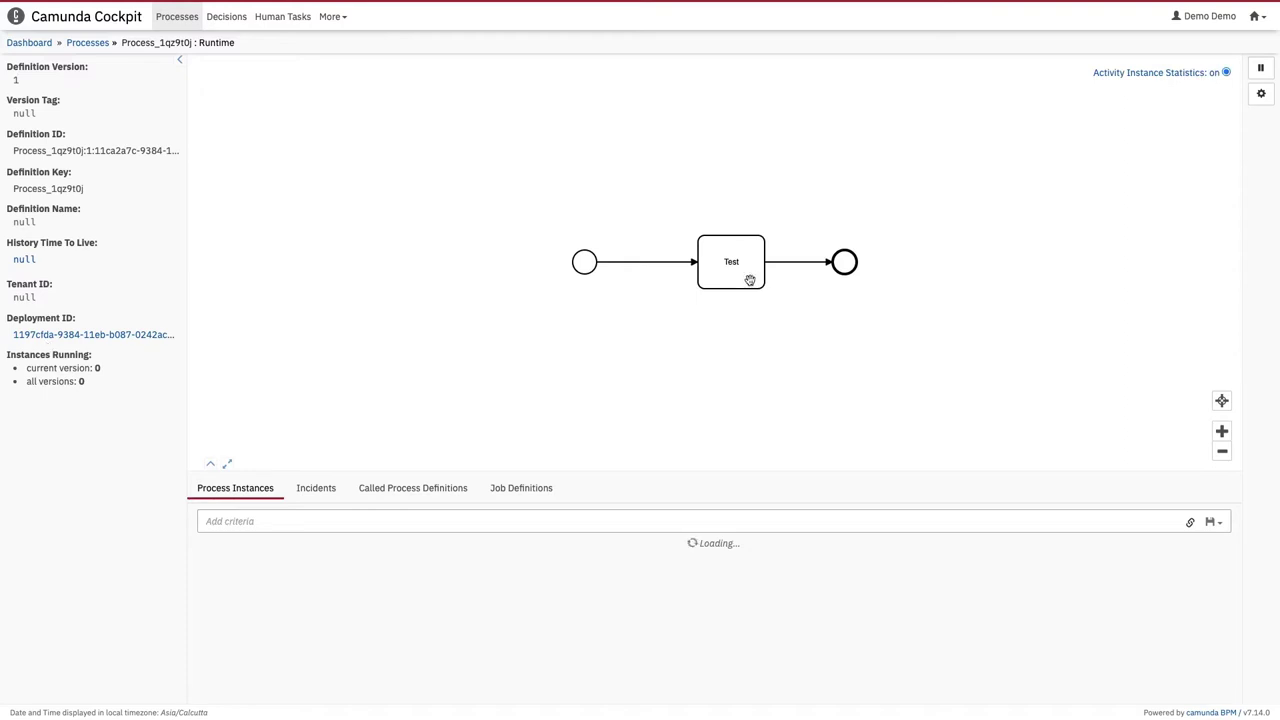
double_click(53, 150)
double_click(35, 189)
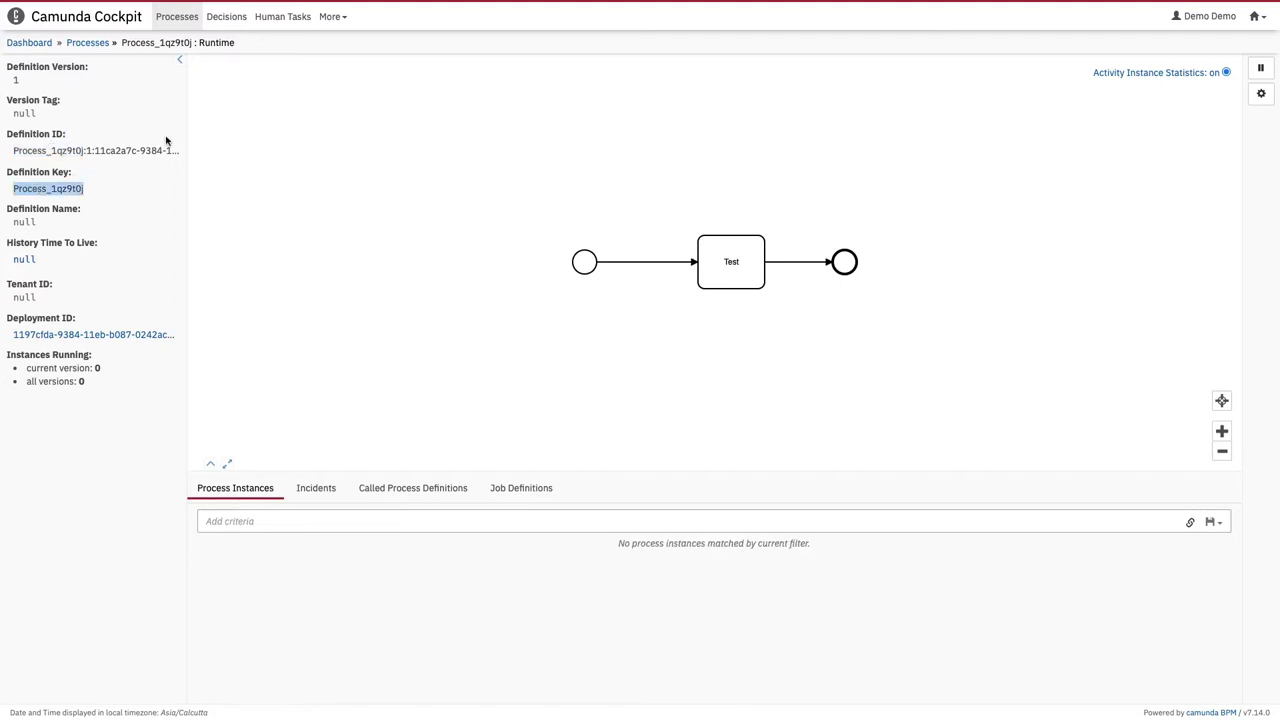
left_click(87, 44)
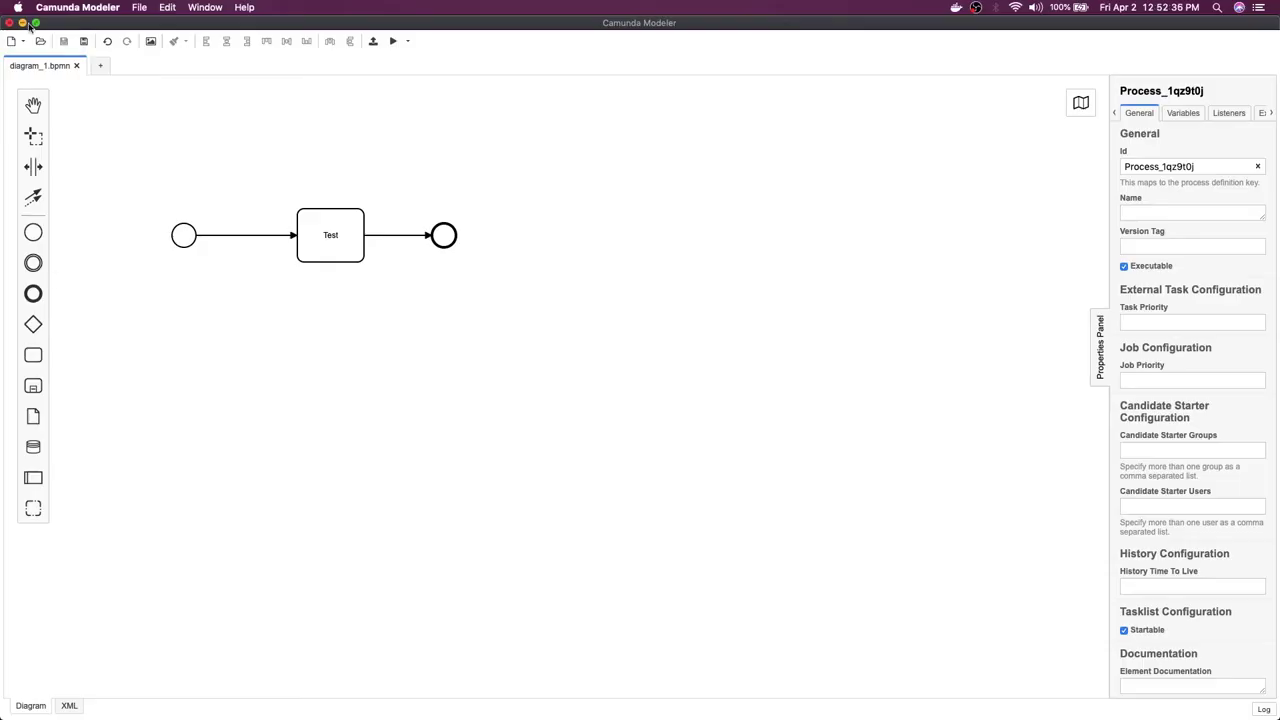
left_click(34, 23)
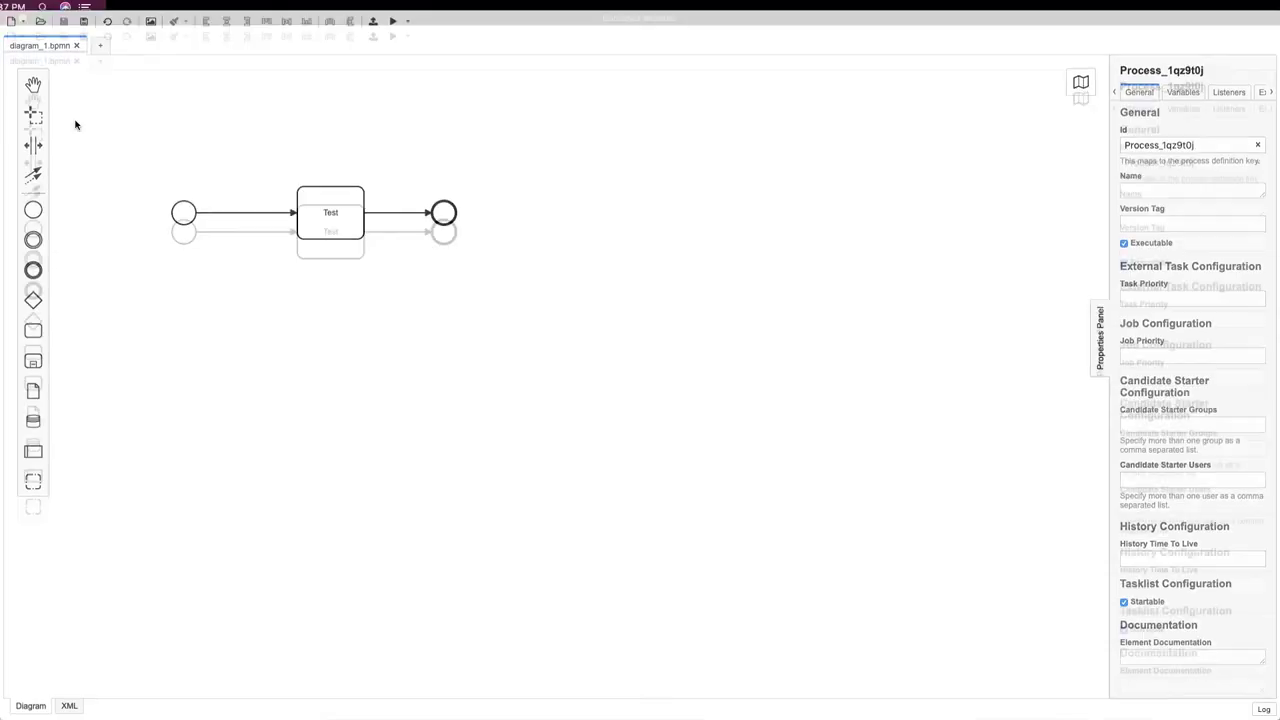
Step: Select the Test task and bring up its wrench change-type menu
left_click(331, 197)
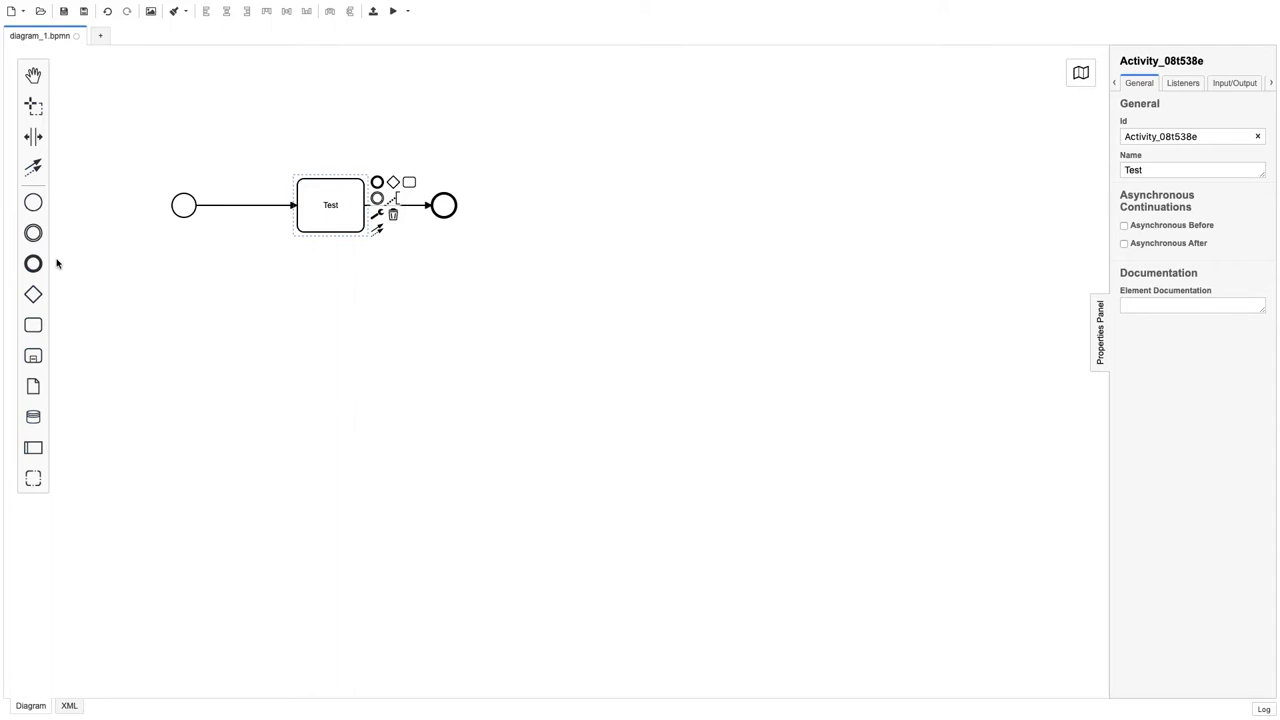
left_click(380, 297)
left_click(331, 195)
left_click(377, 214)
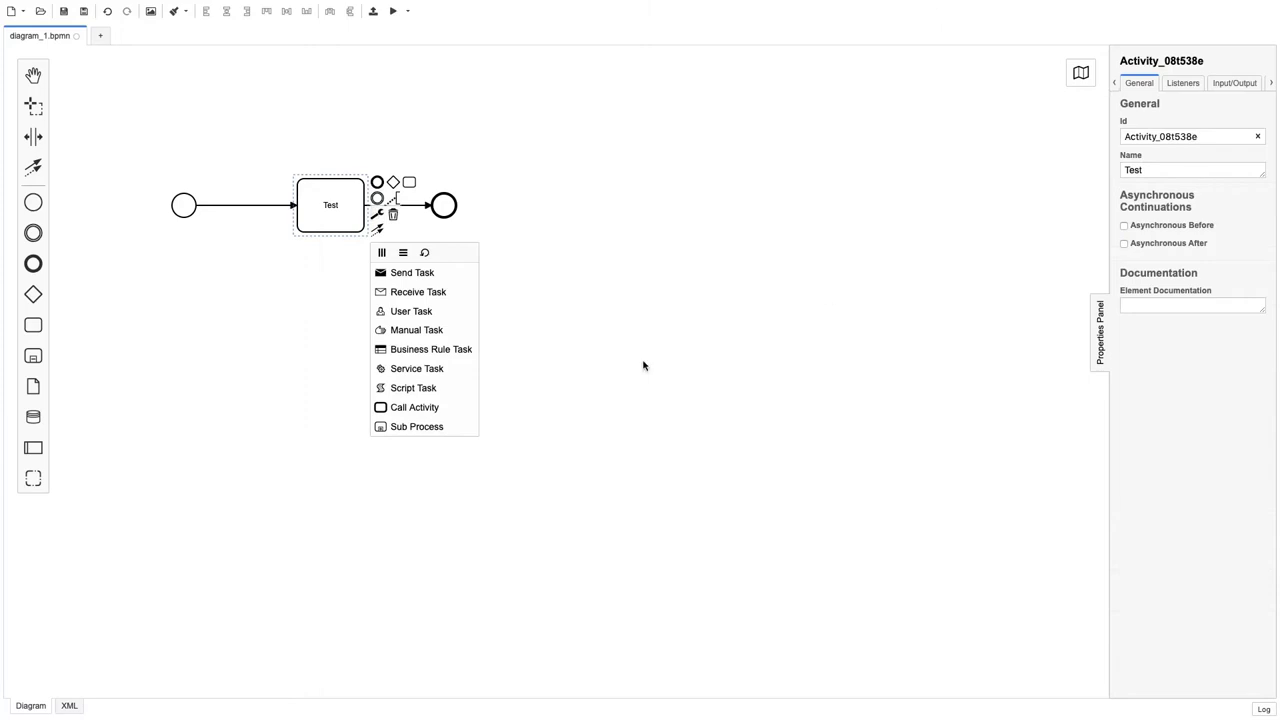
Step: Convert Test to a service task with External implementation and topic testtopic
left_click(416, 369)
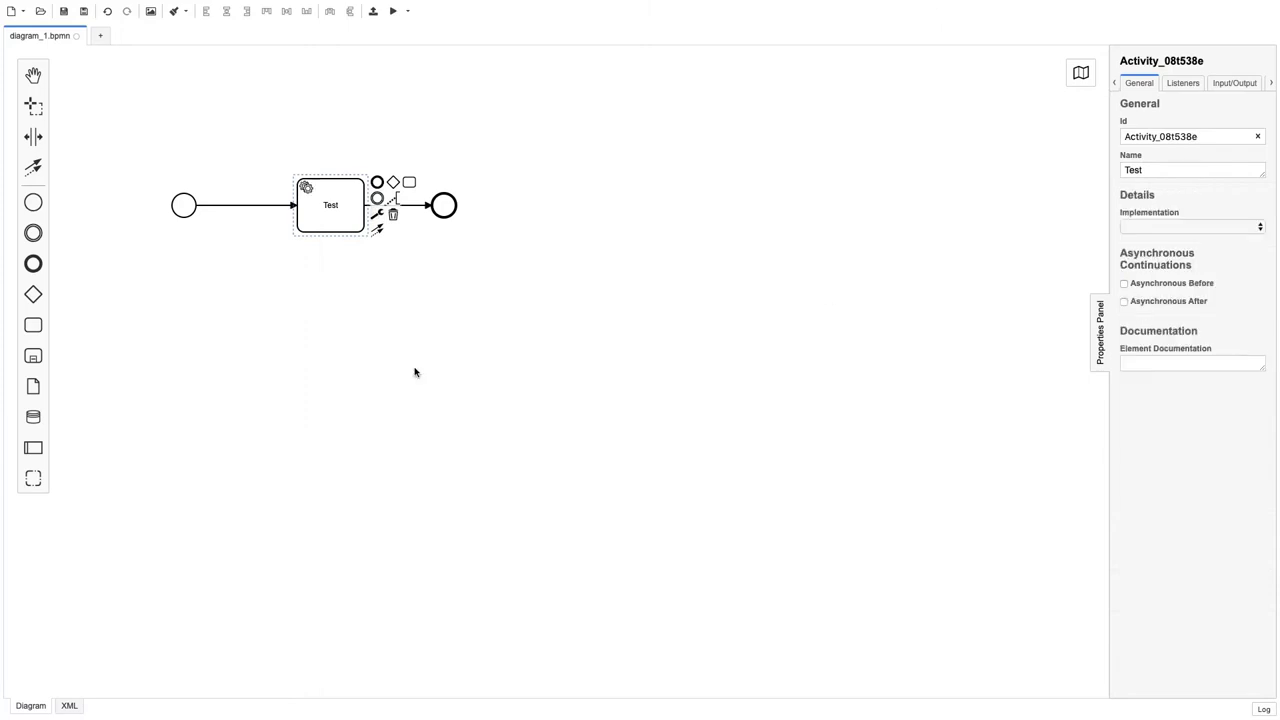
left_click(1167, 227)
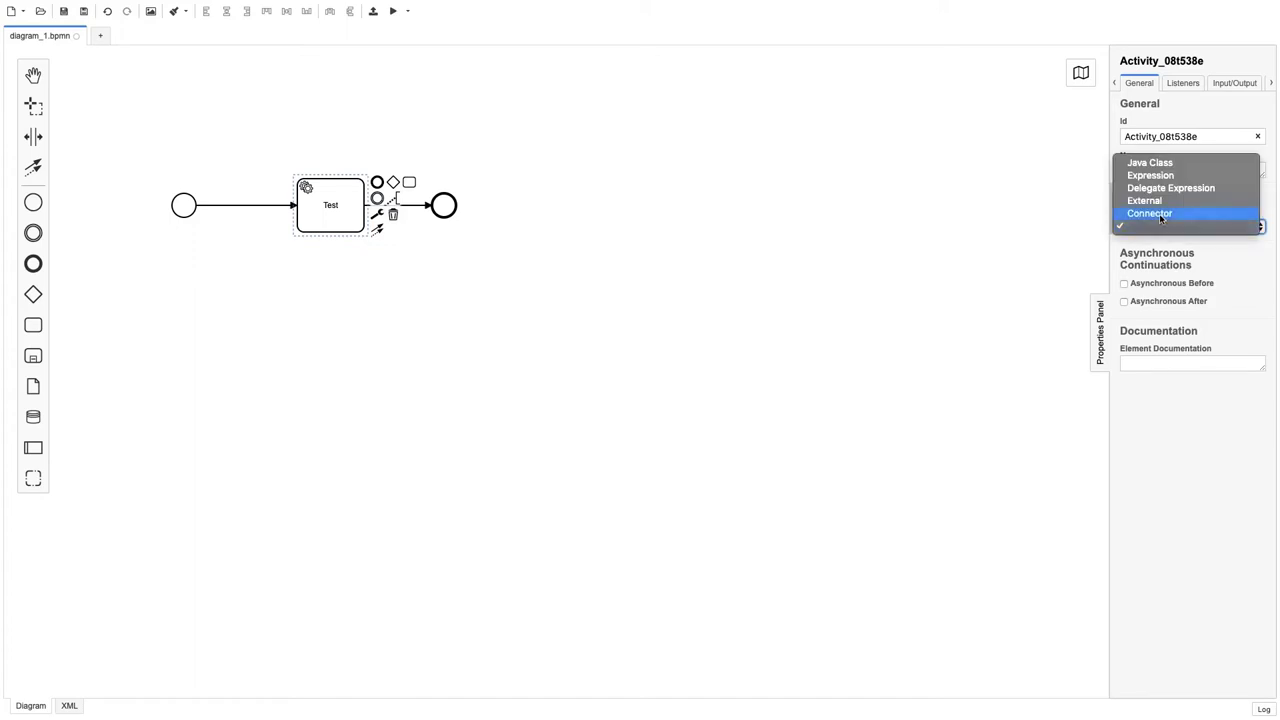
left_click(1157, 203)
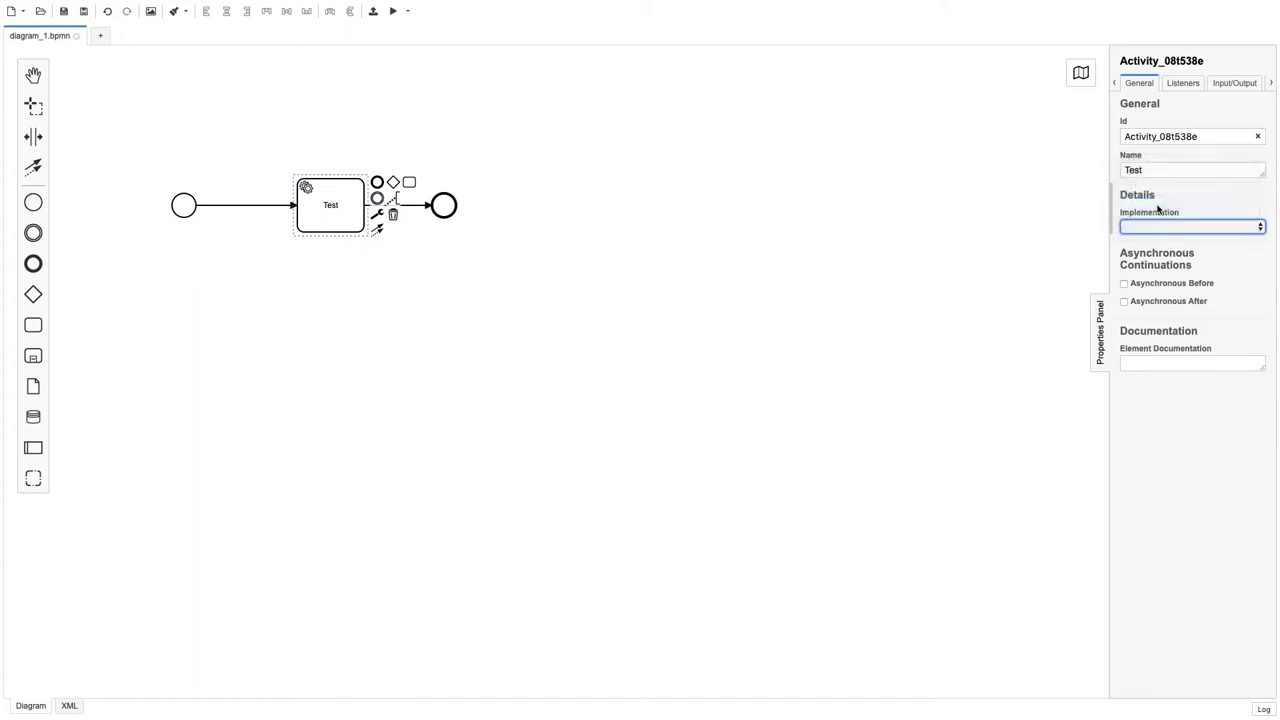
left_click(1143, 261)
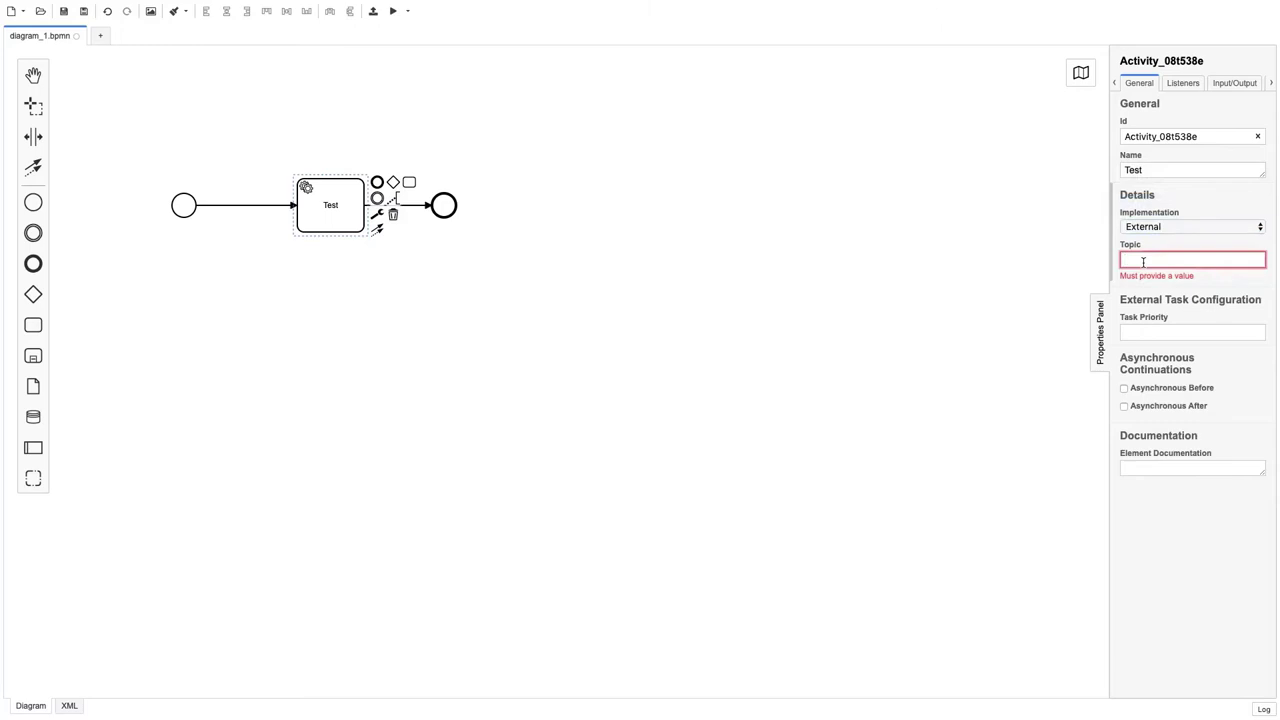
type("testtop")
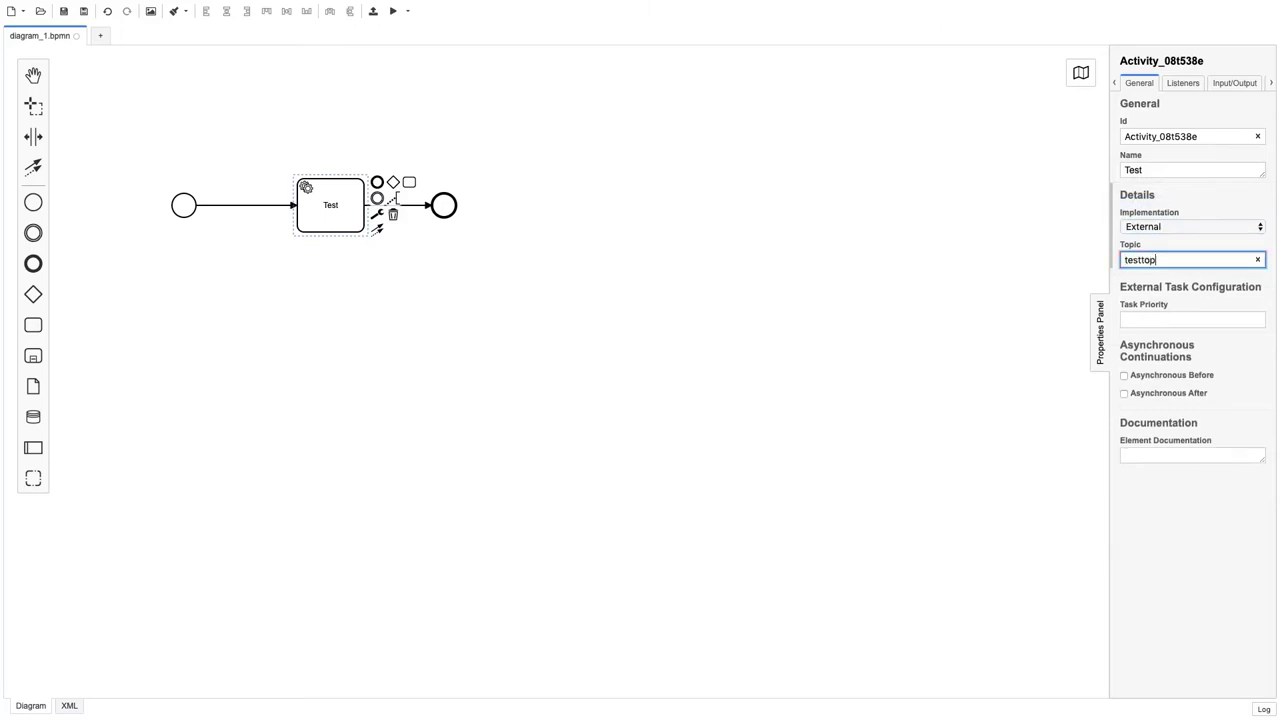
type("ic")
left_click(1075, 280)
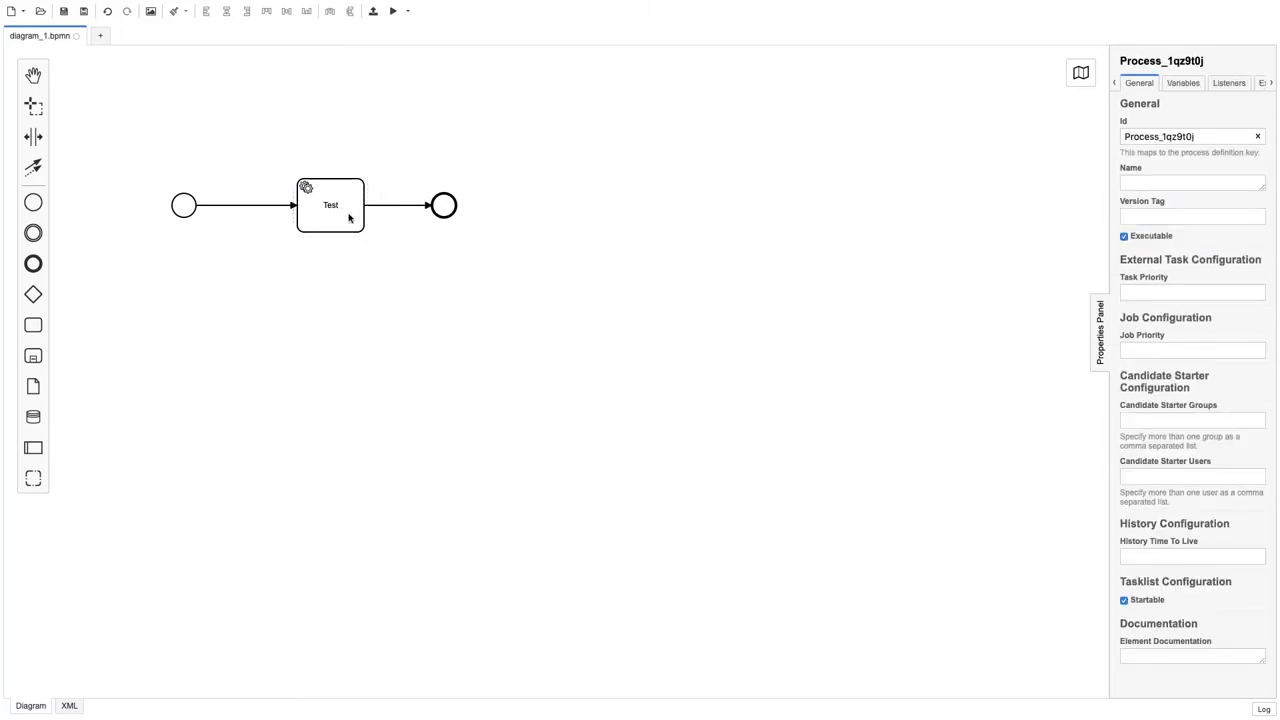
Step: Try the sequential multi-instance marker on Test, then remove it again
left_click(345, 218)
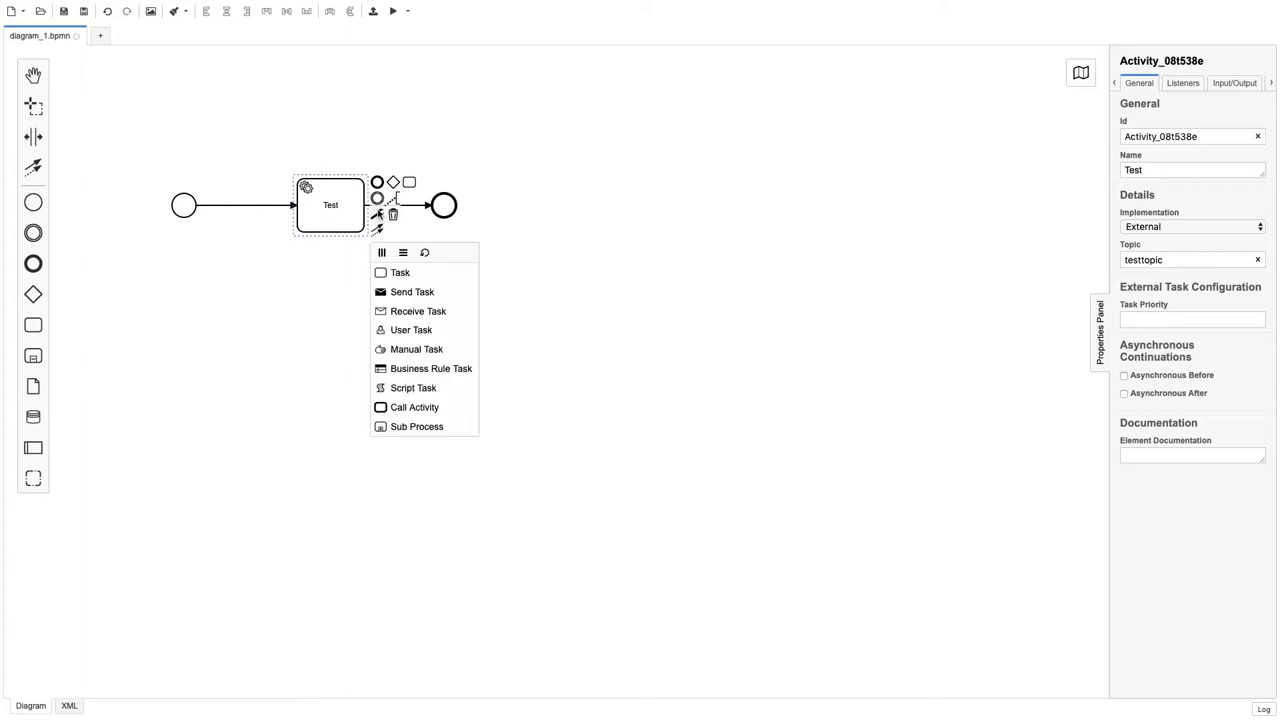
left_click(378, 214)
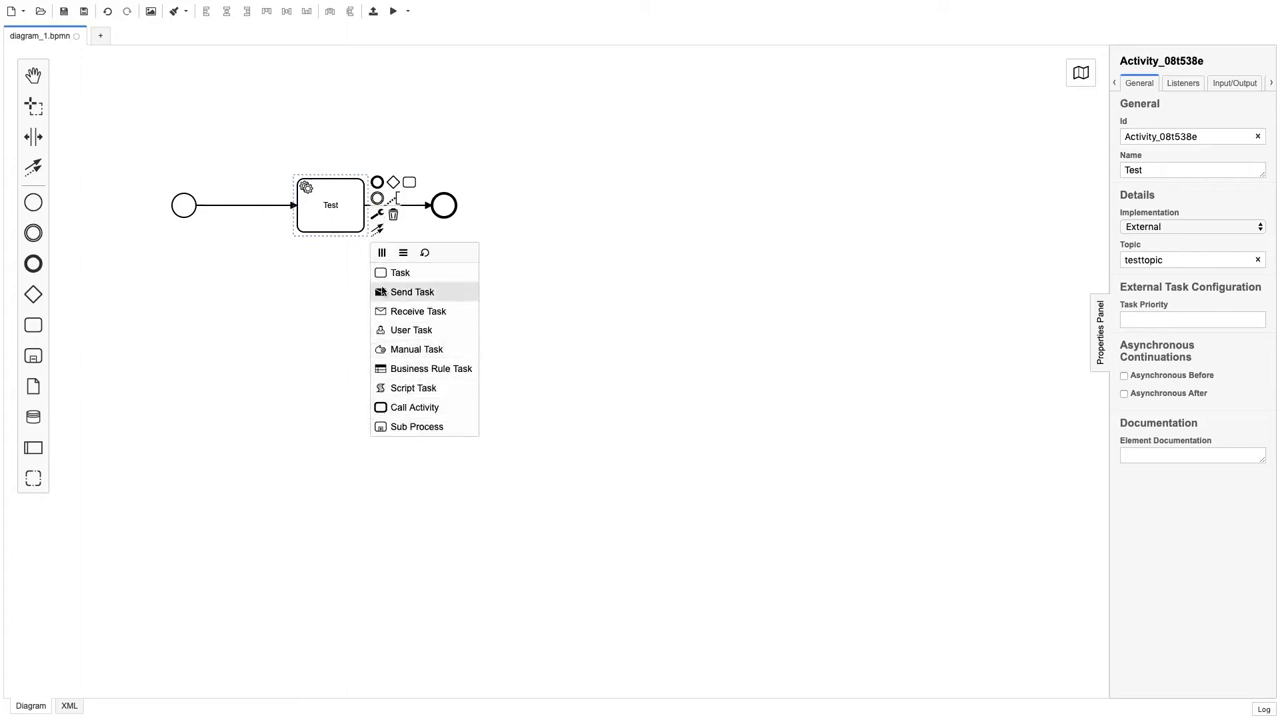
left_click(403, 253)
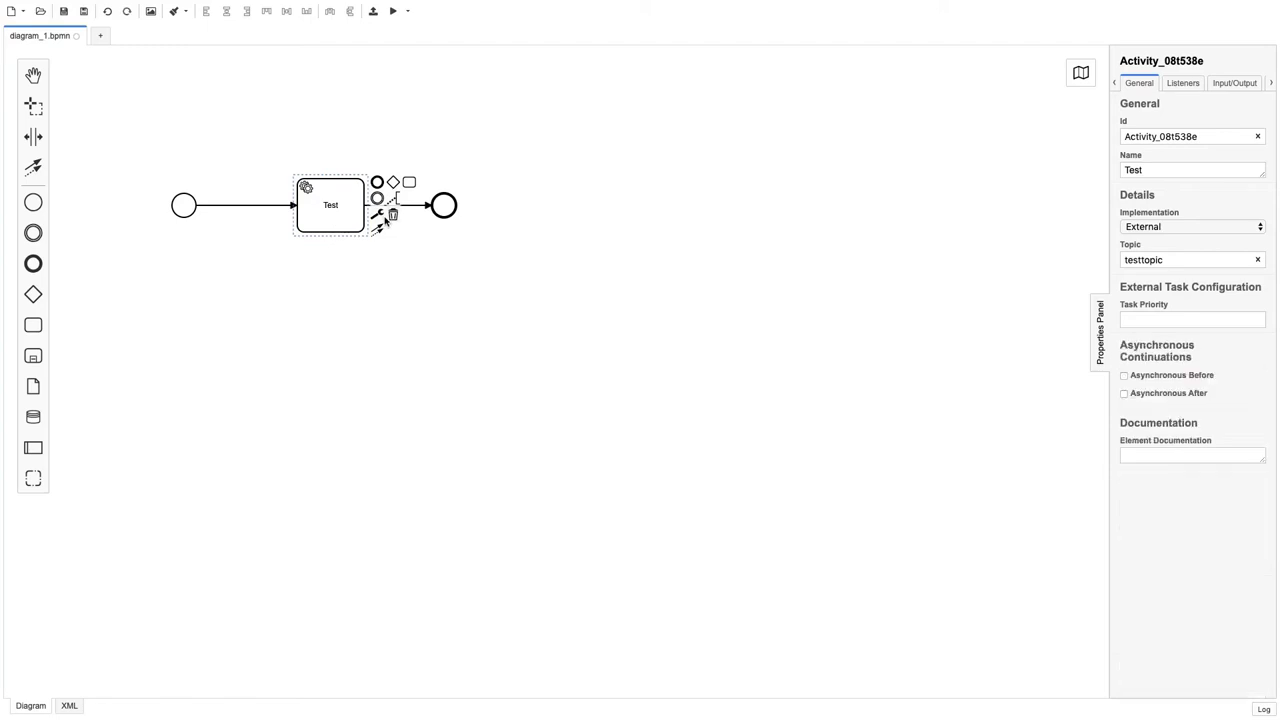
left_click(378, 215)
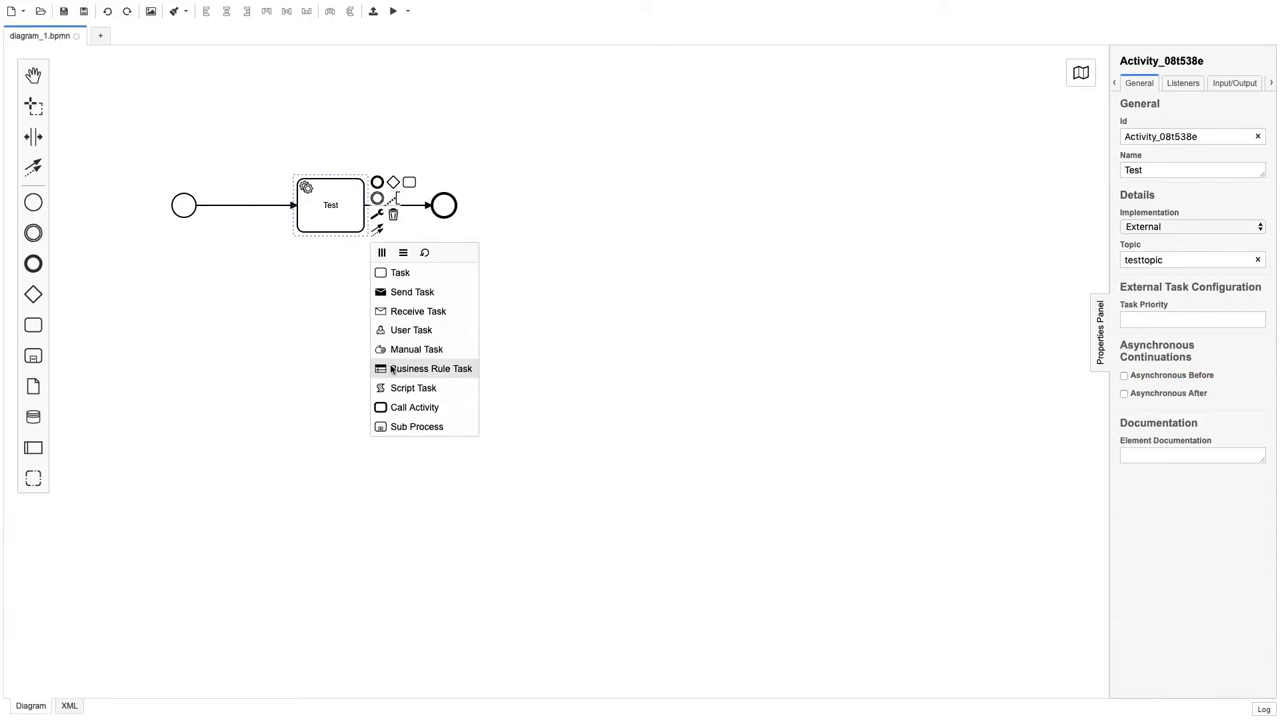
left_click(586, 246)
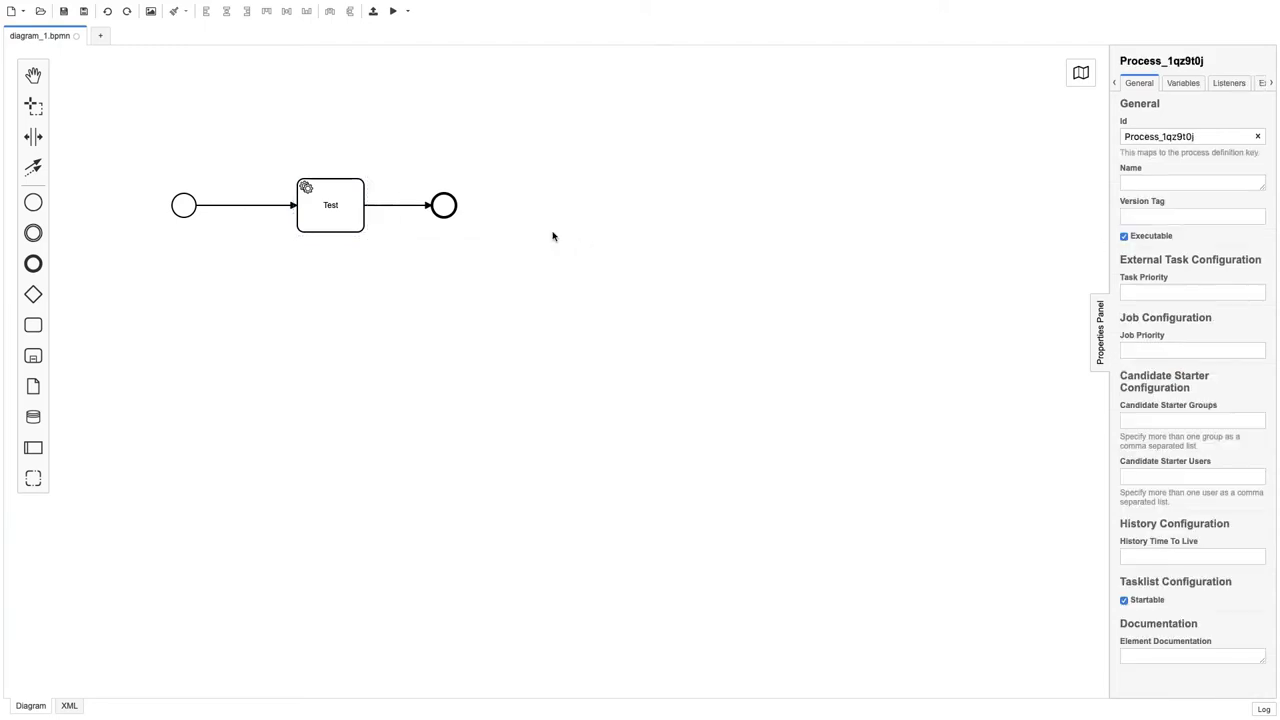
Step: Confirm Test keeps External implementation with topic testtopic
left_click(309, 214)
left_click(1178, 228)
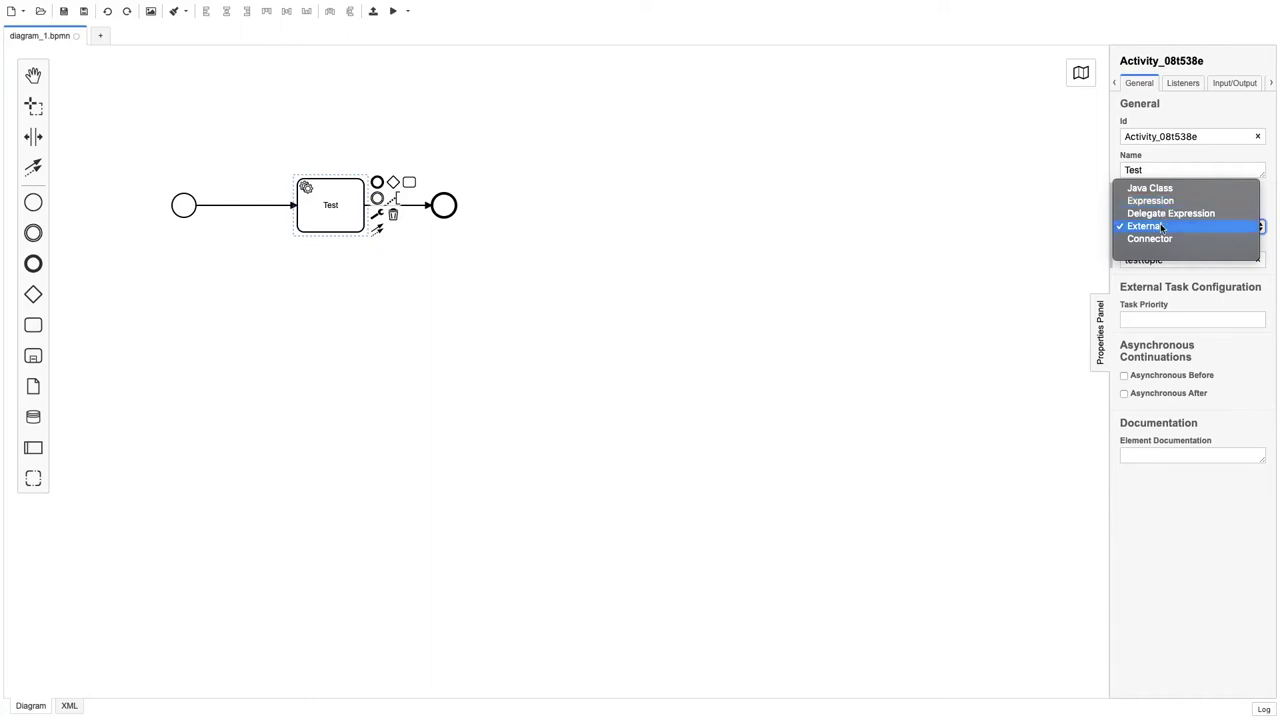
left_click(1155, 226)
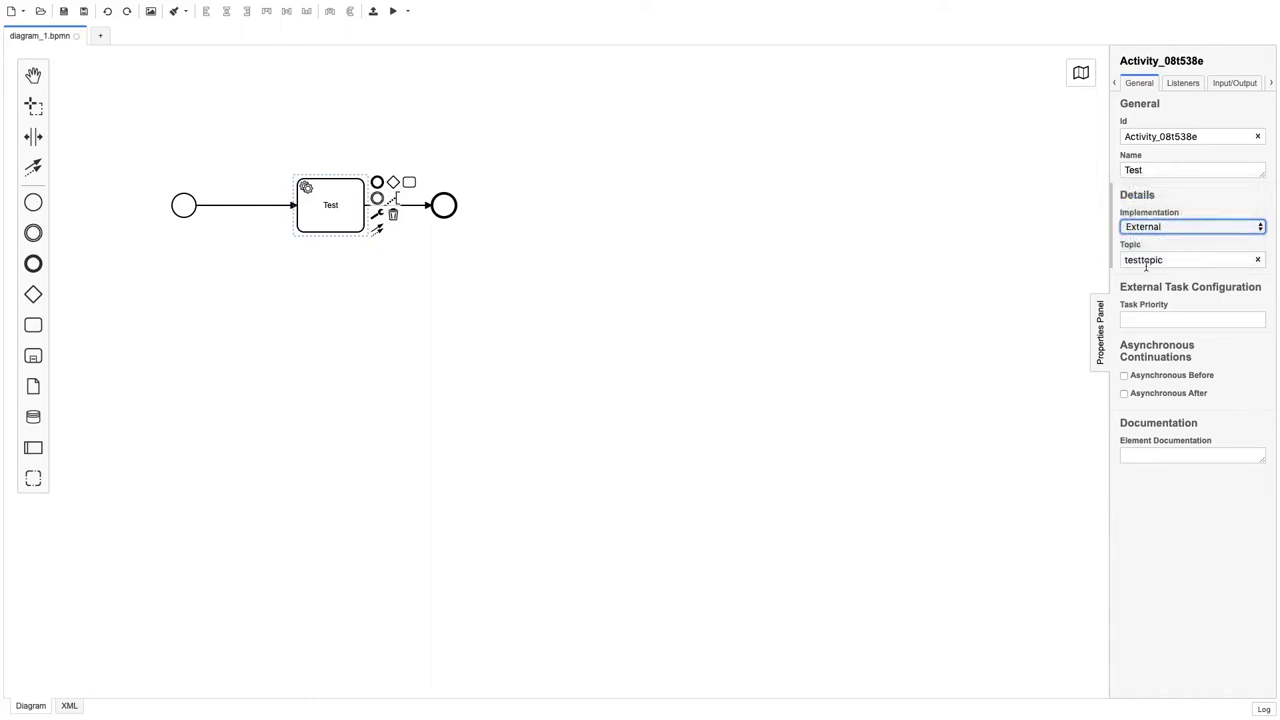
double_click(1146, 262)
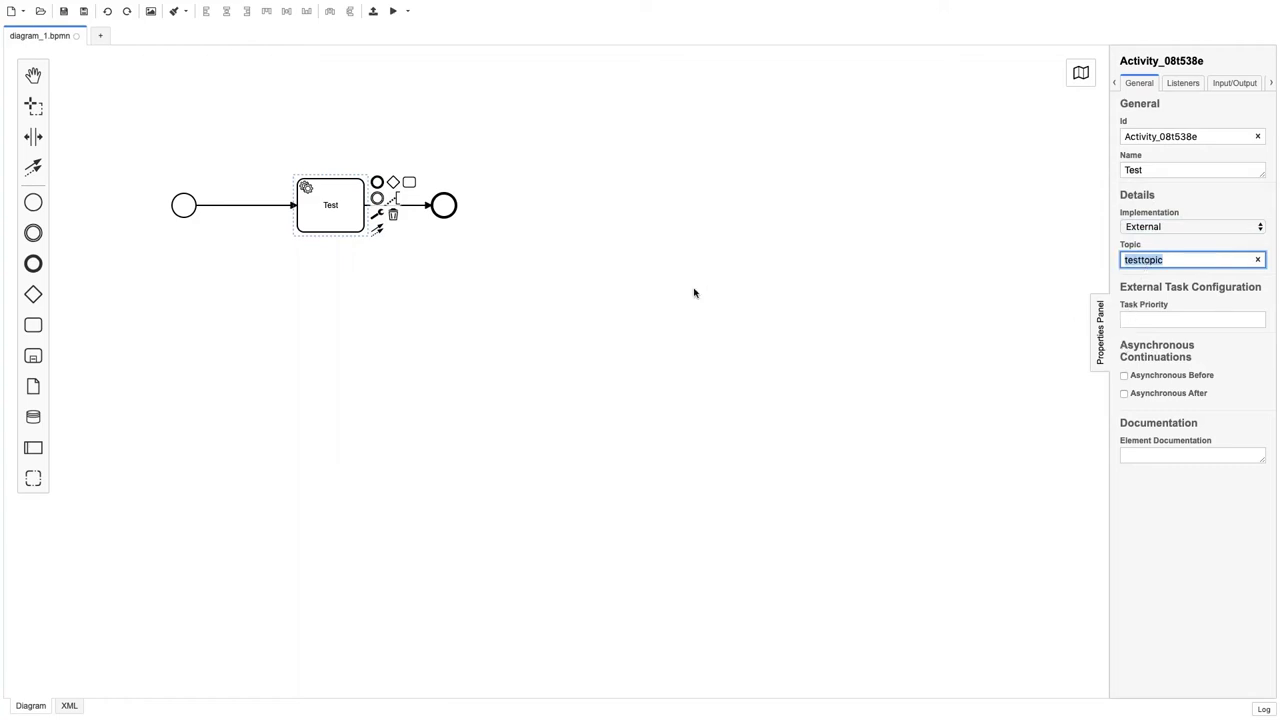
left_click(529, 289)
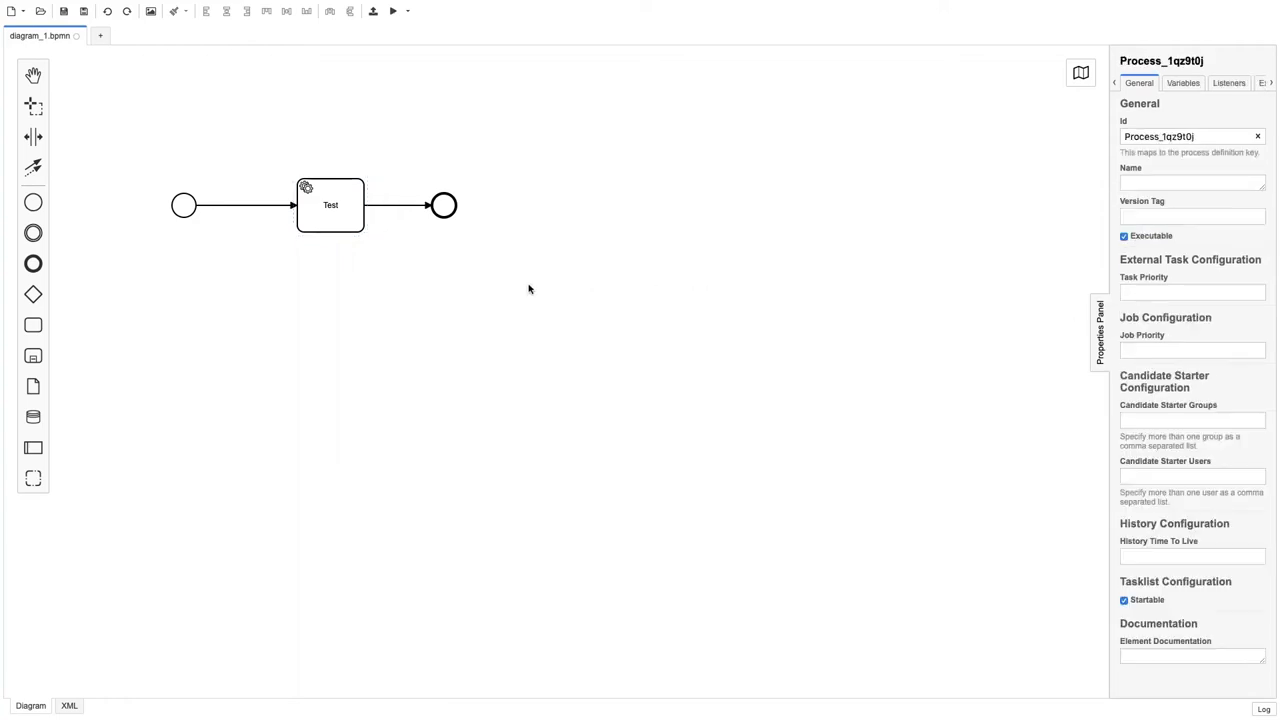
key("ctrl+Right")
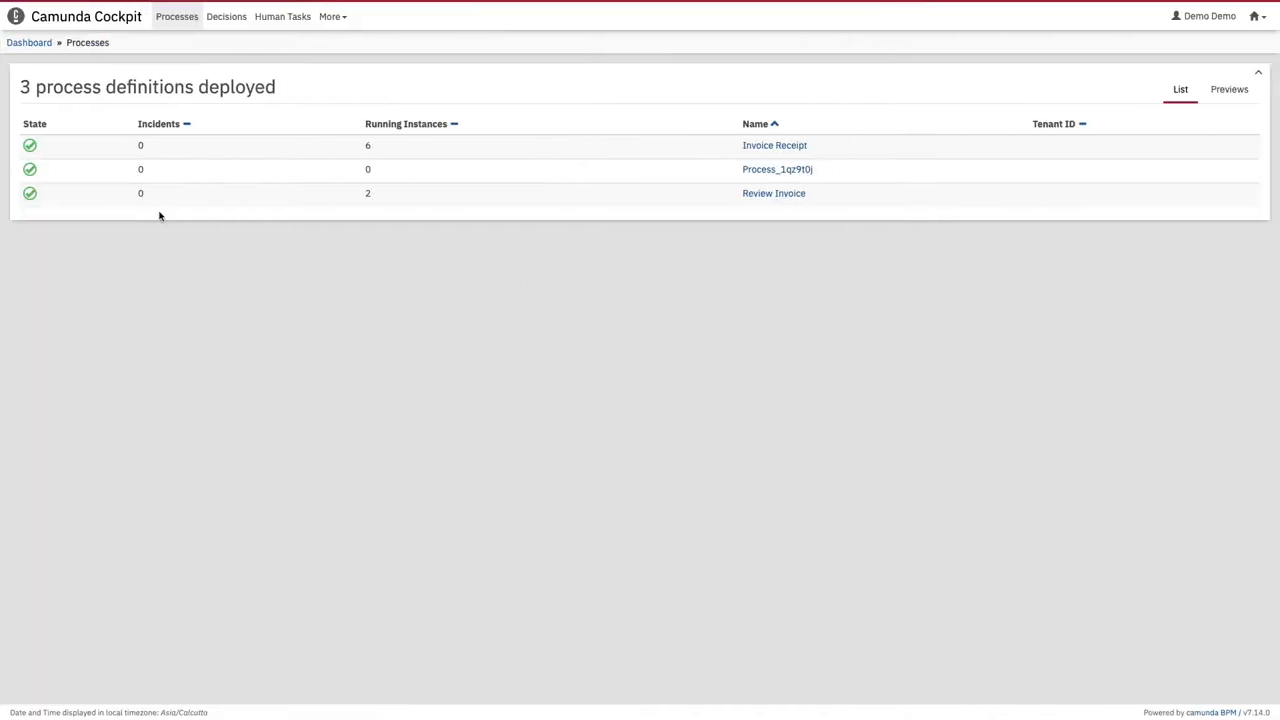
Step: Return to the Cockpit dashboard and choose Admin from the apps dropdown
left_click(27, 44)
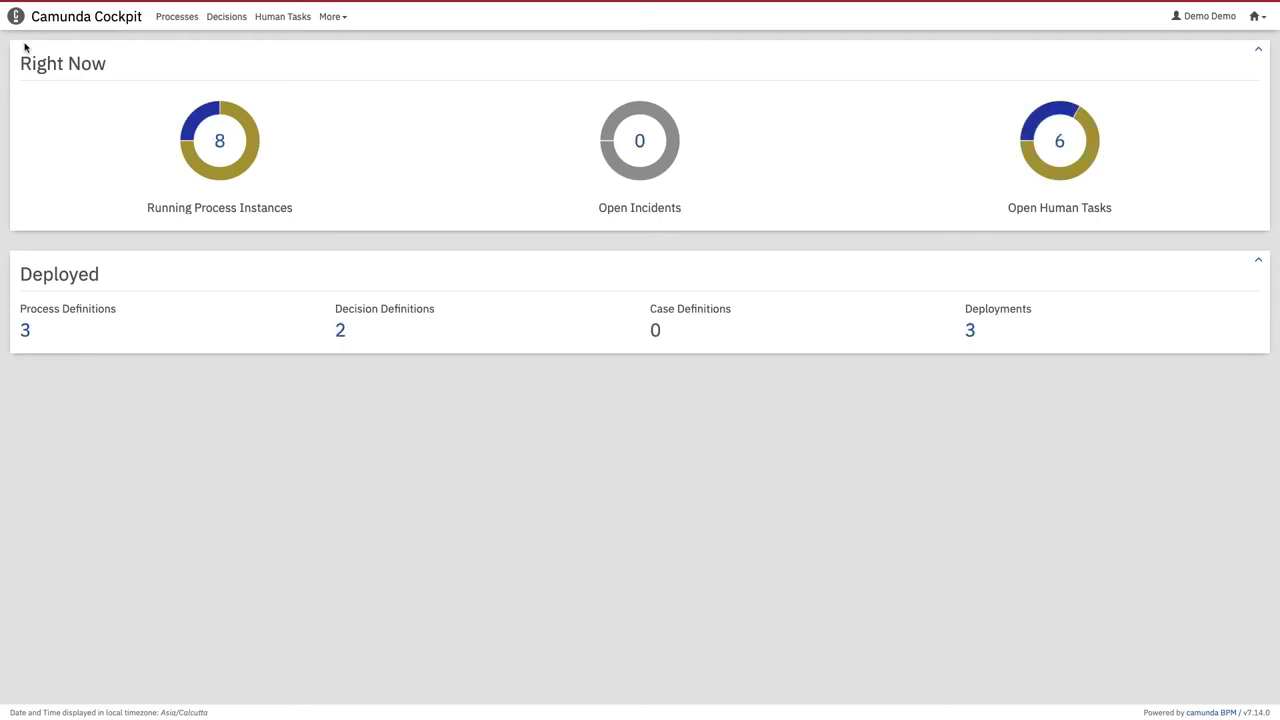
left_click(1258, 17)
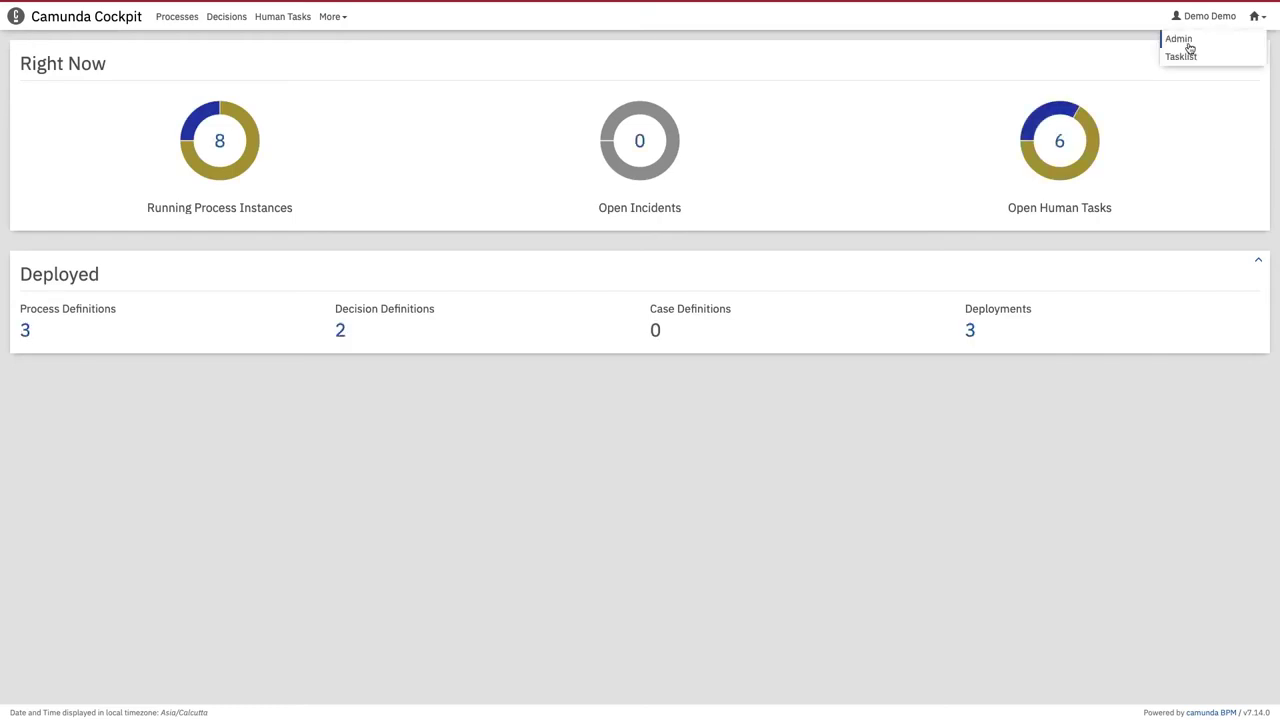
left_click(1188, 44)
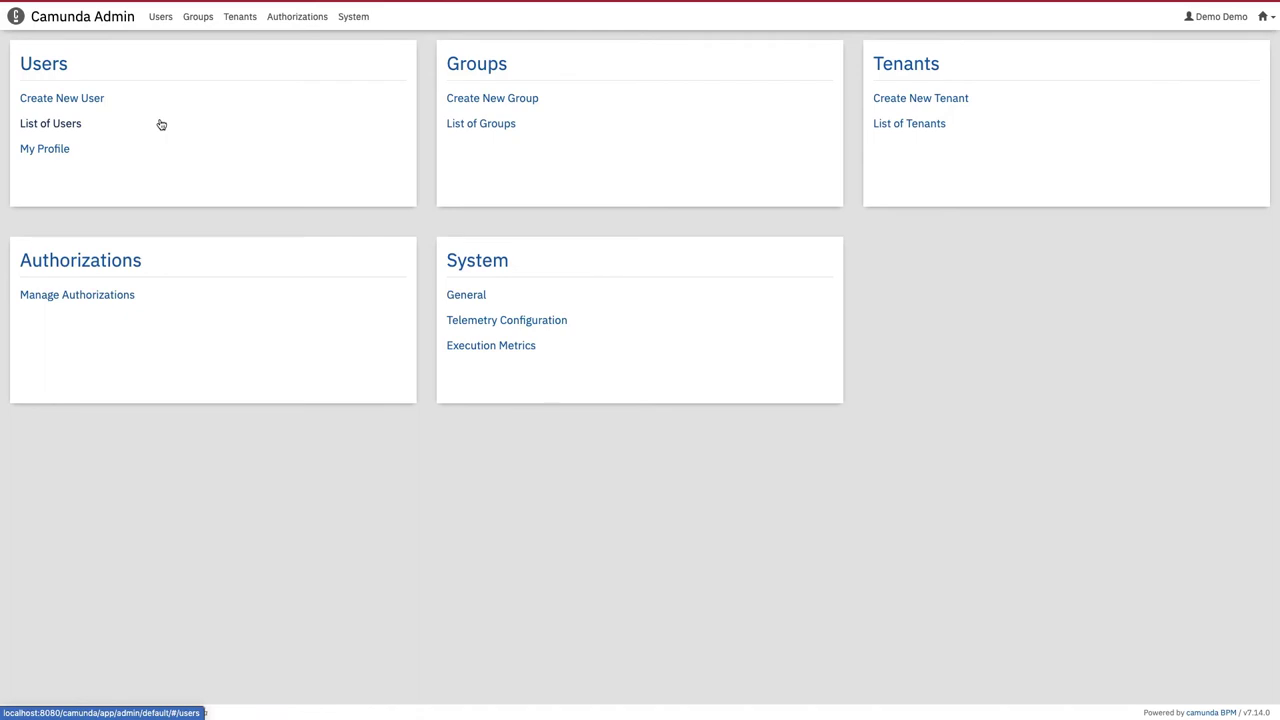
Step: Leave Camunda Admin for Cockpit through the apps dropdown, after briefly checking the account menu
left_click(1228, 17)
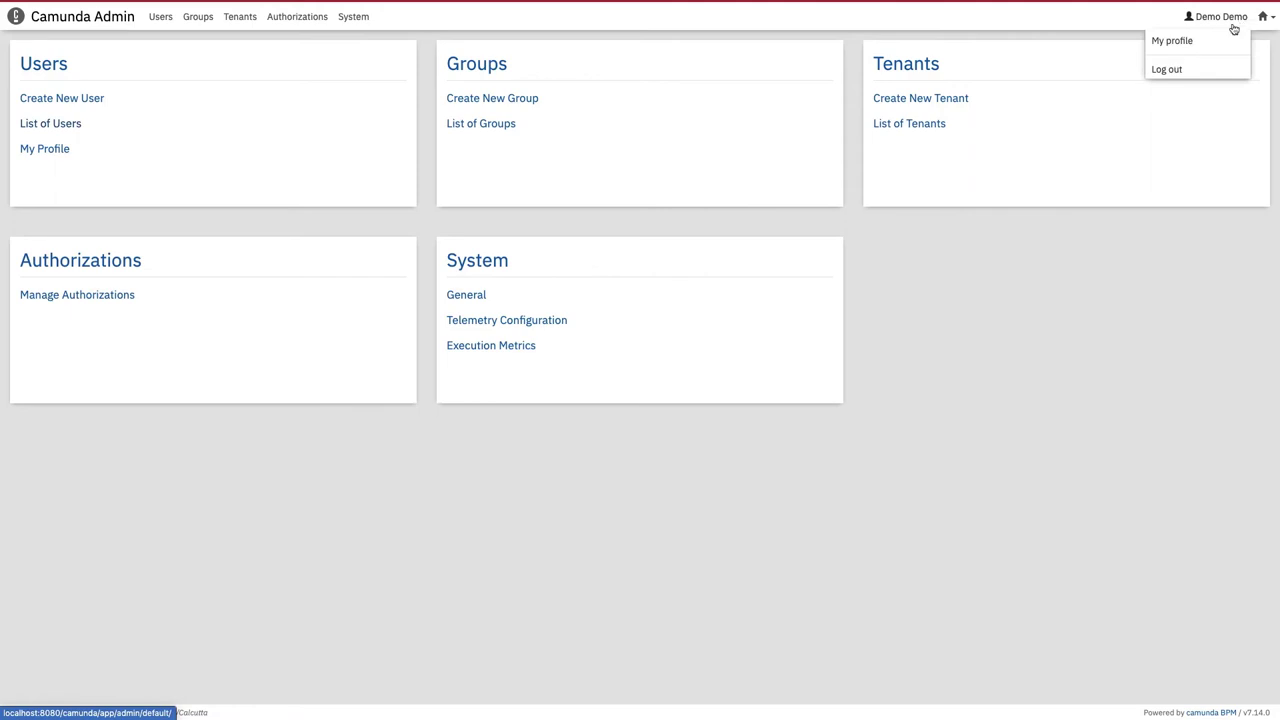
left_click(1234, 29)
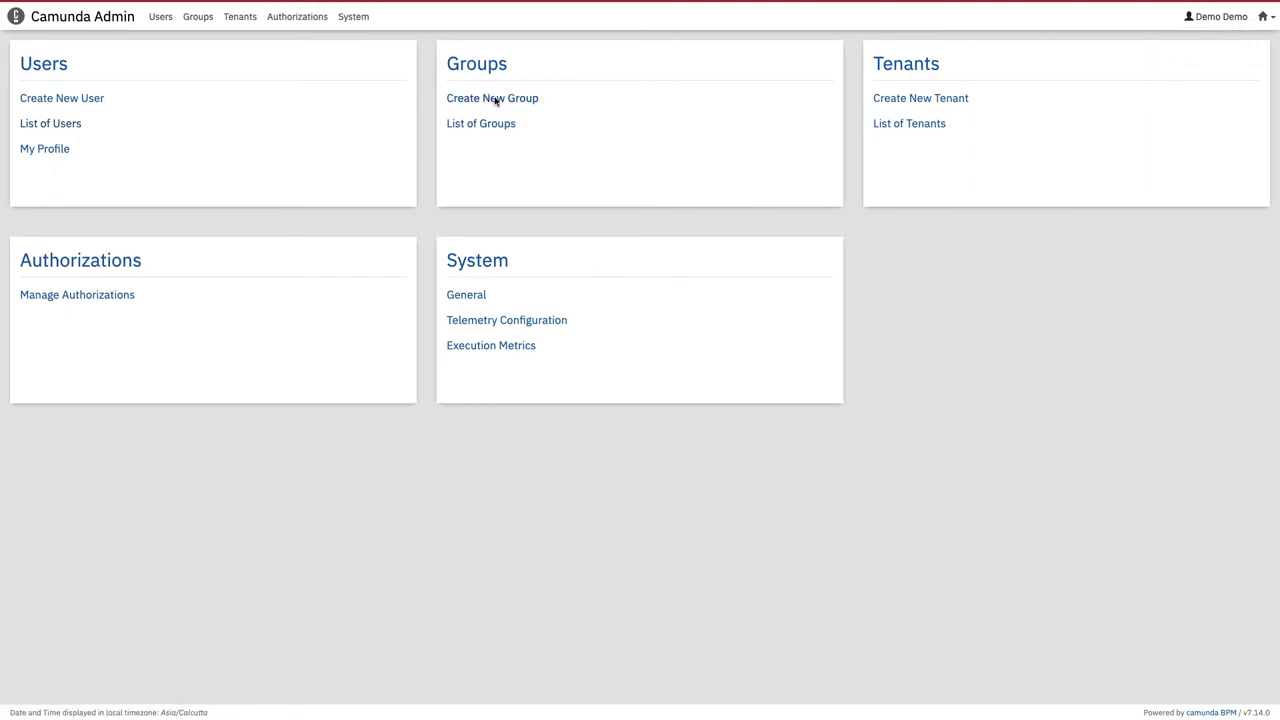
left_click(1273, 17)
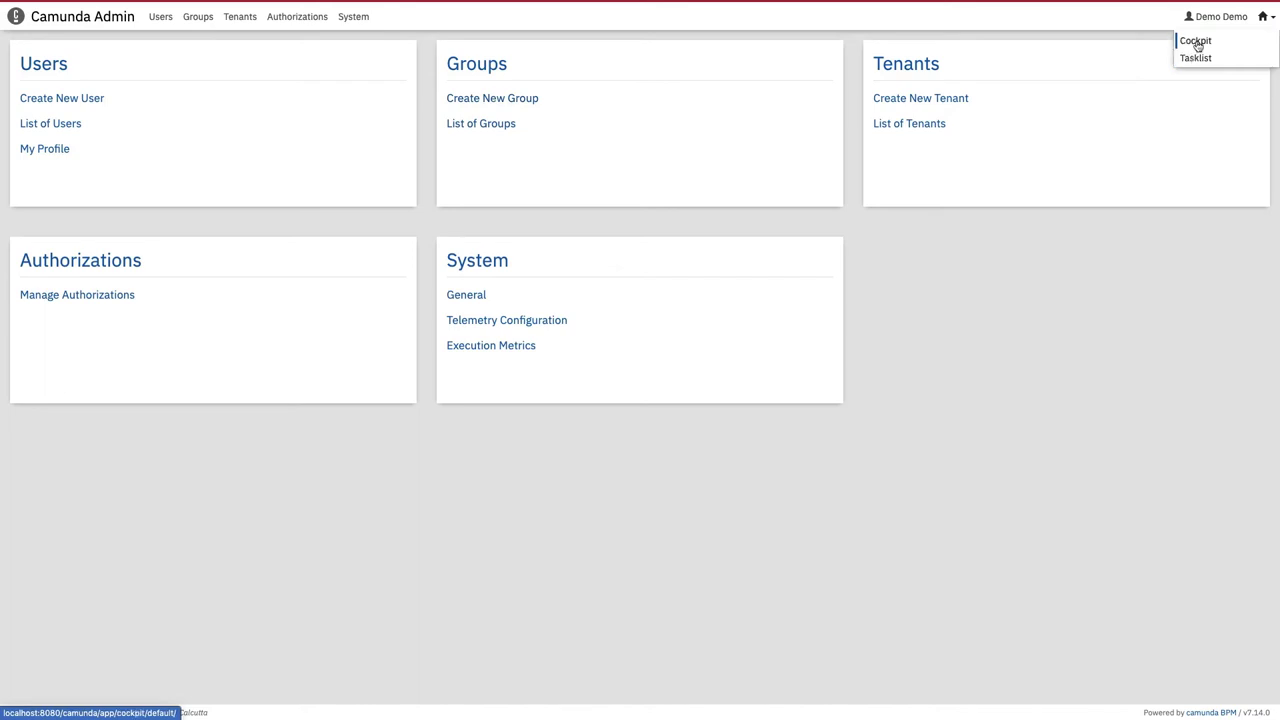
left_click(1196, 41)
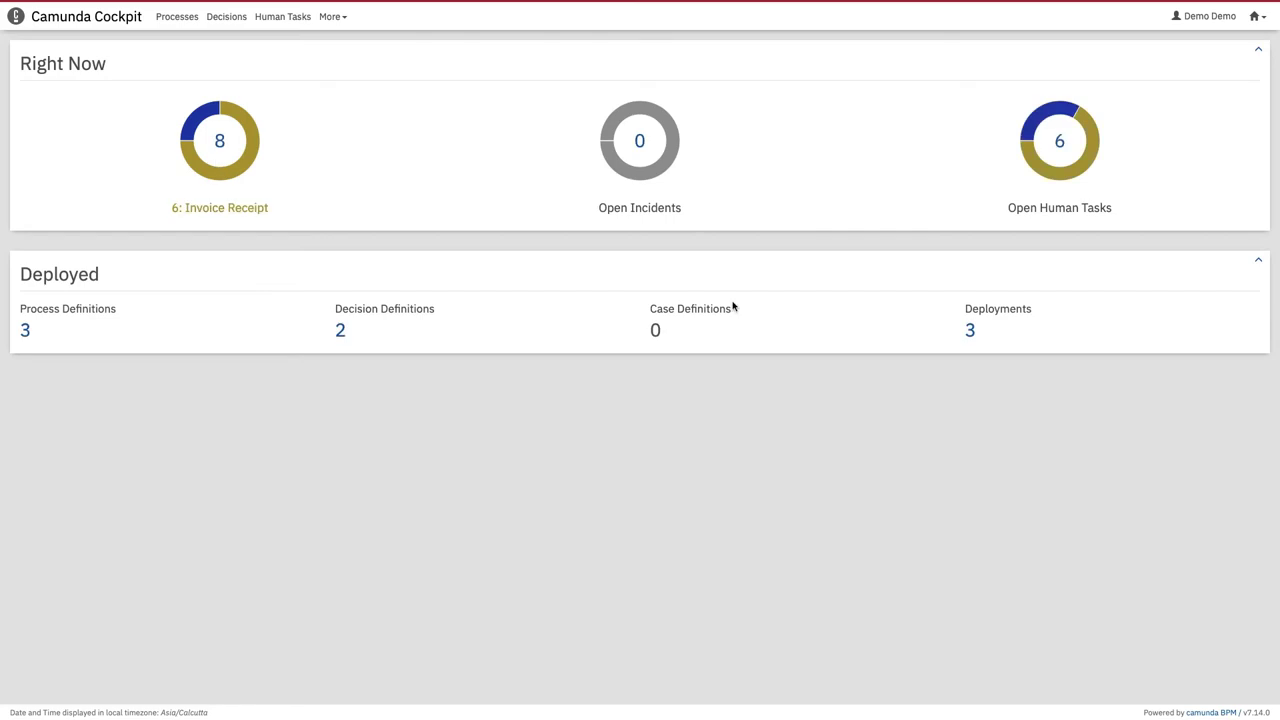
Step: From the Running Process Instances donut, open the Invoice Receipt process definition
mouse_move(1041, 133)
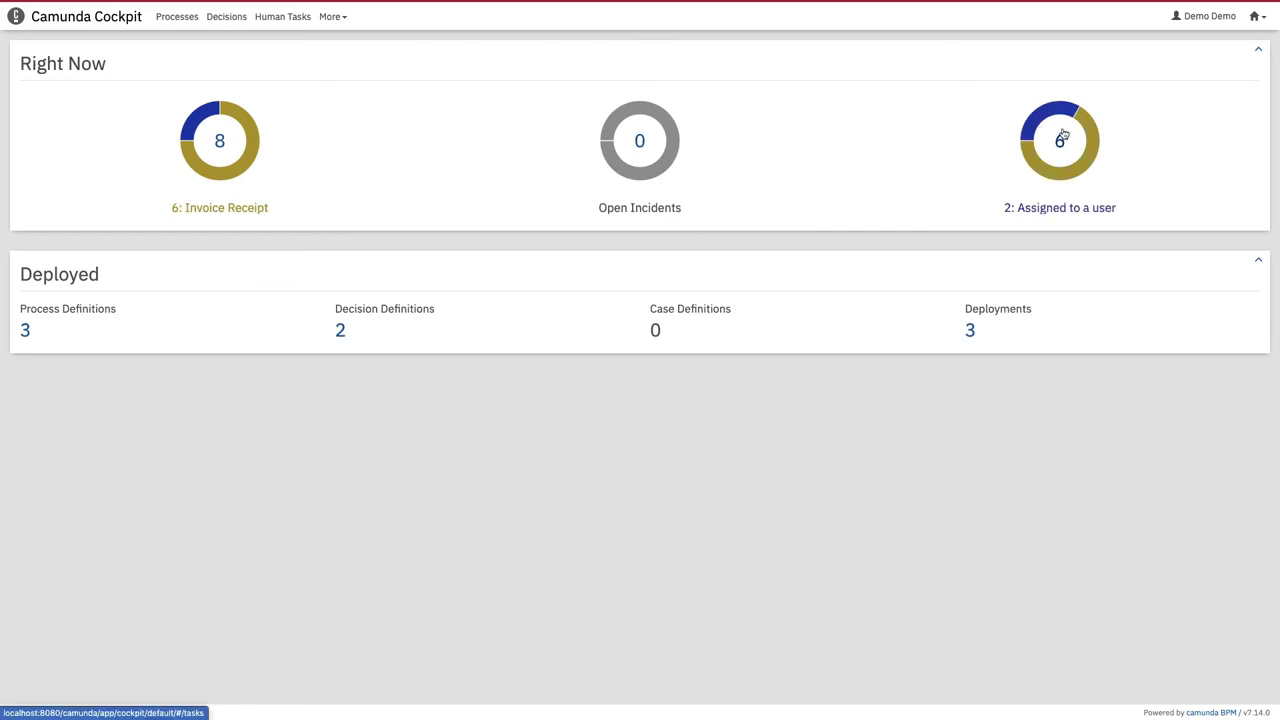
left_click(230, 155)
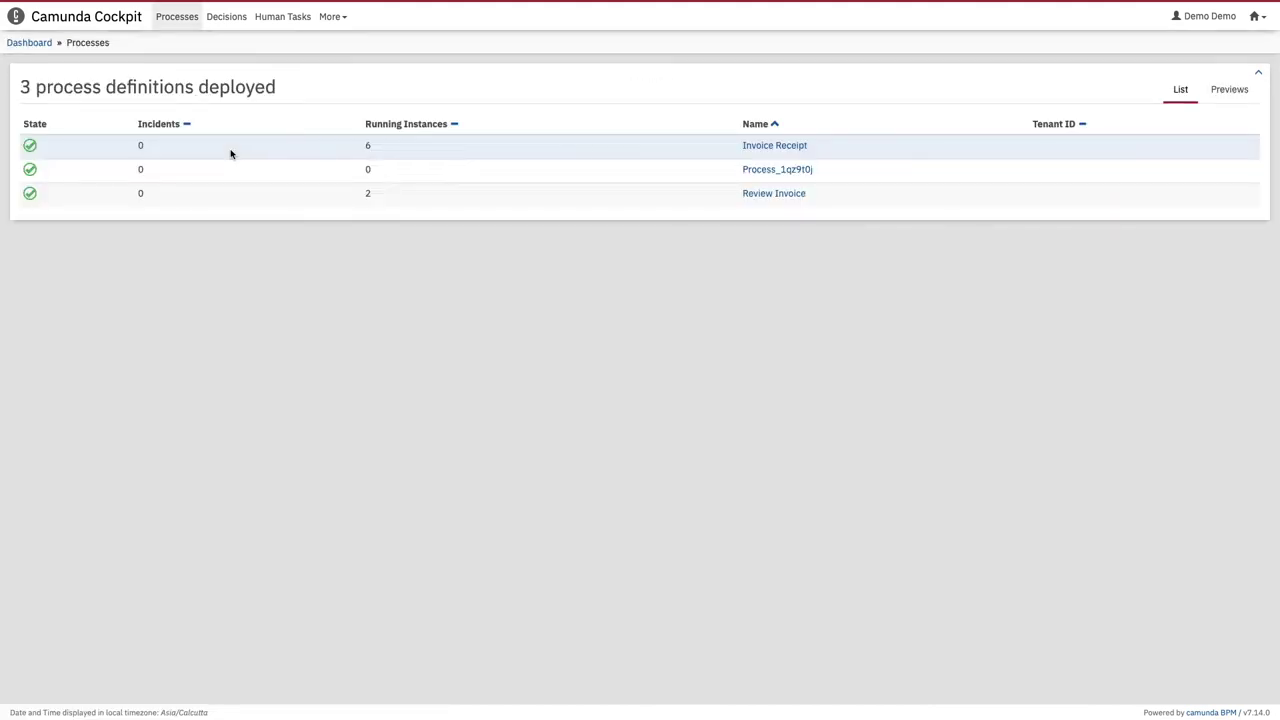
left_click(770, 147)
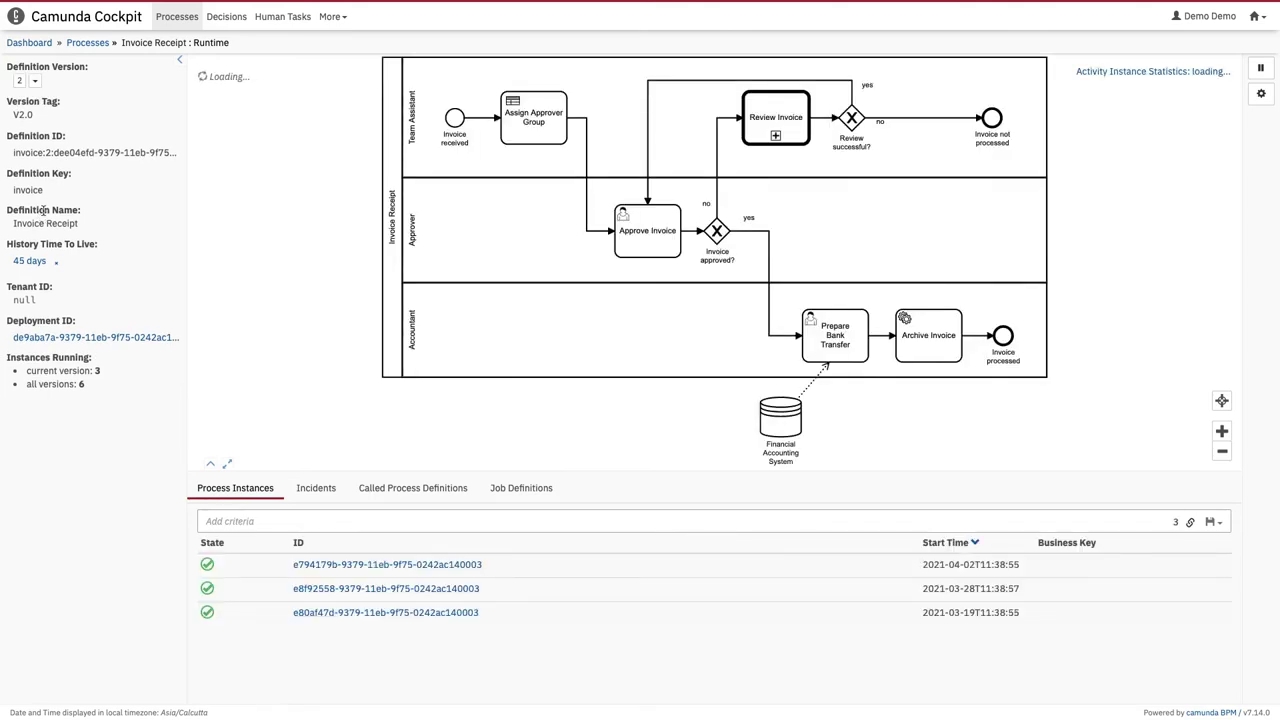
Step: Open Invoice Receipt instance e794179b-9379-11eb-9f75-0242ac140003 to see its variables
double_click(33, 189)
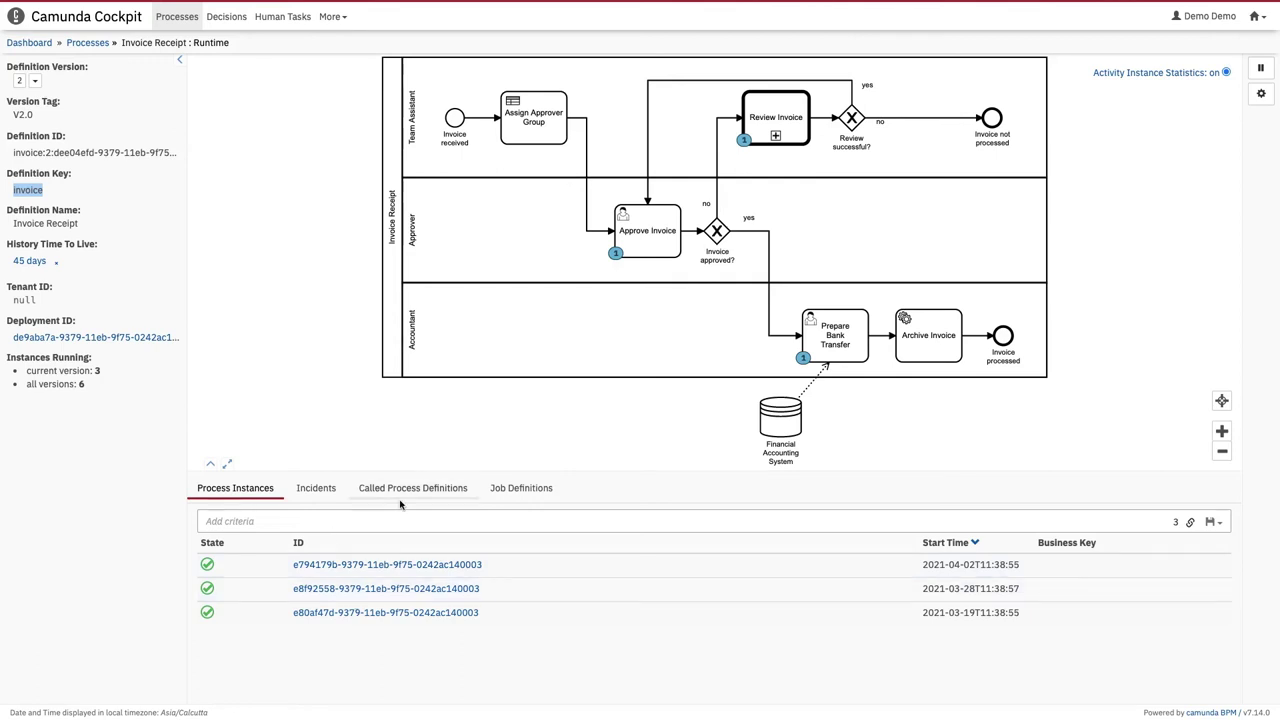
left_click(378, 566)
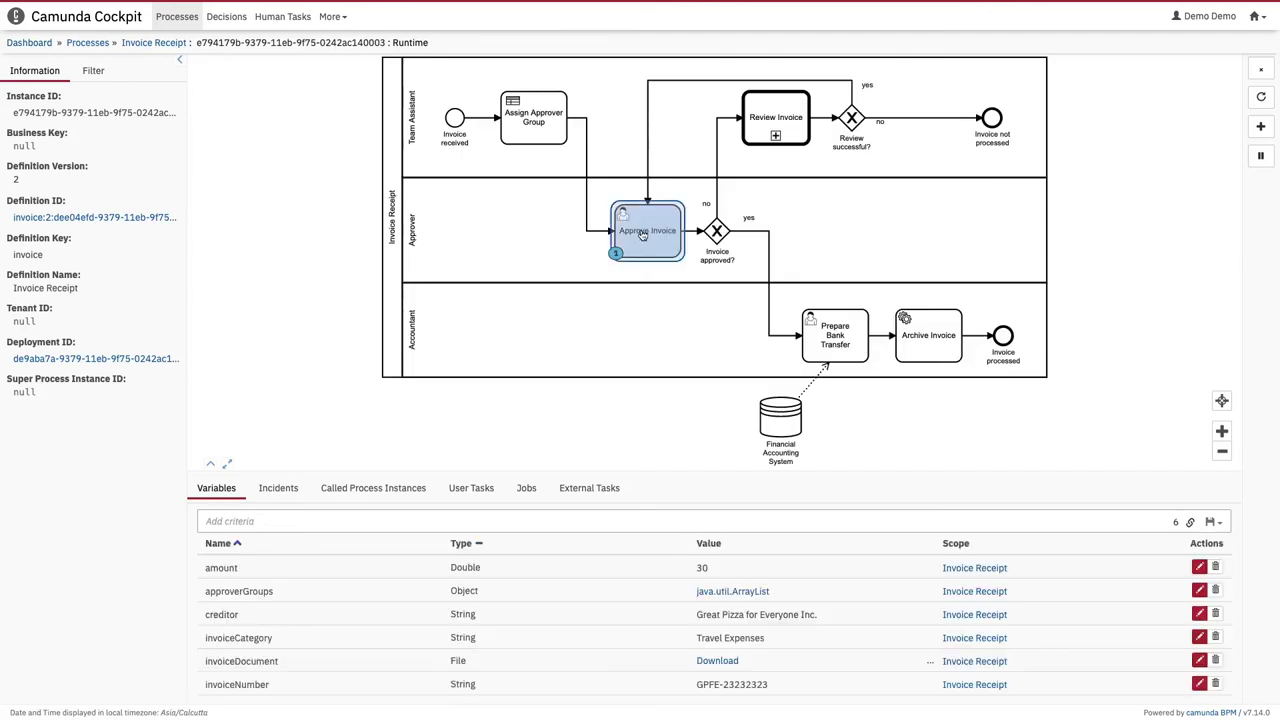
Step: Select the Approve Invoice activity and follow its user task ID into Tasklist
left_click(643, 234)
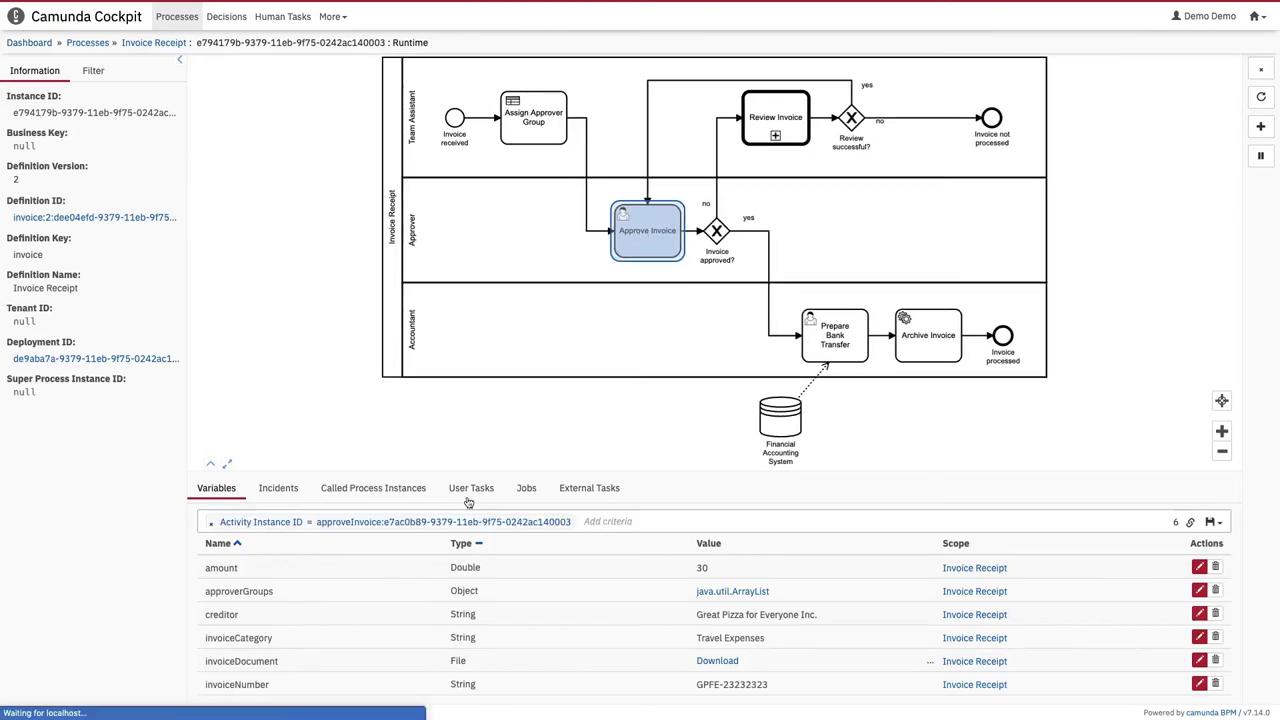
left_click(471, 489)
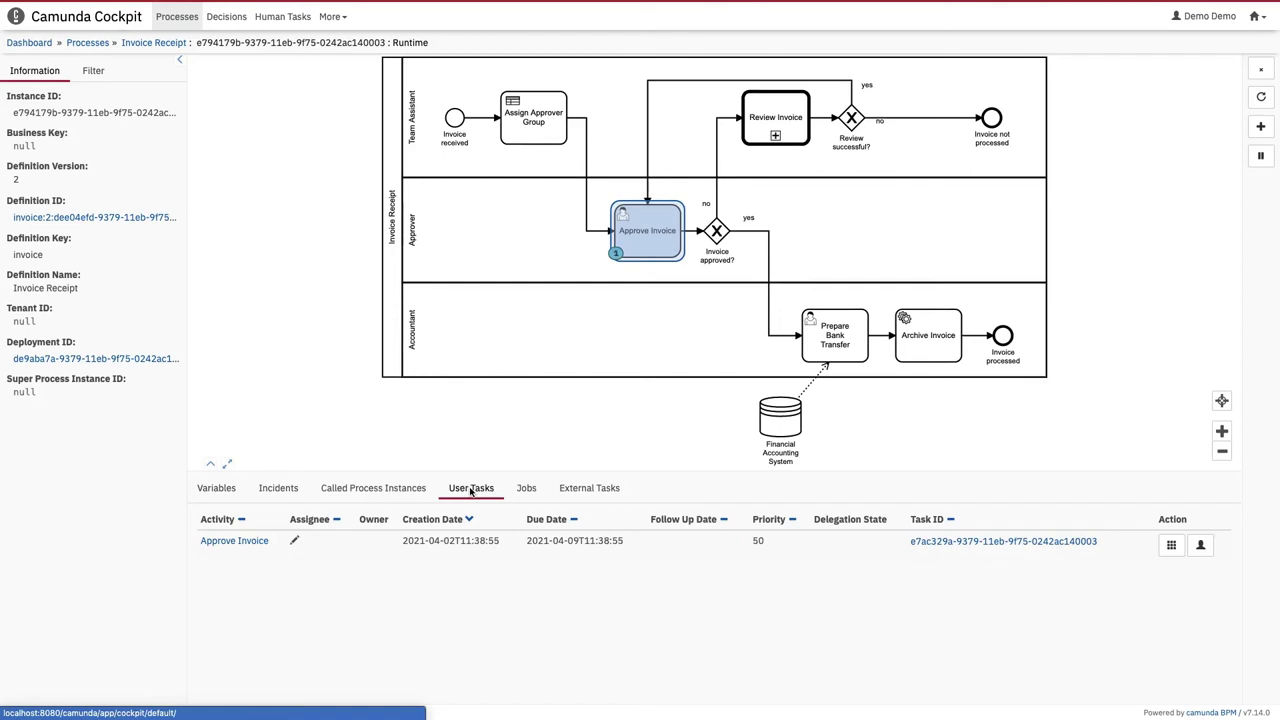
left_click(990, 545)
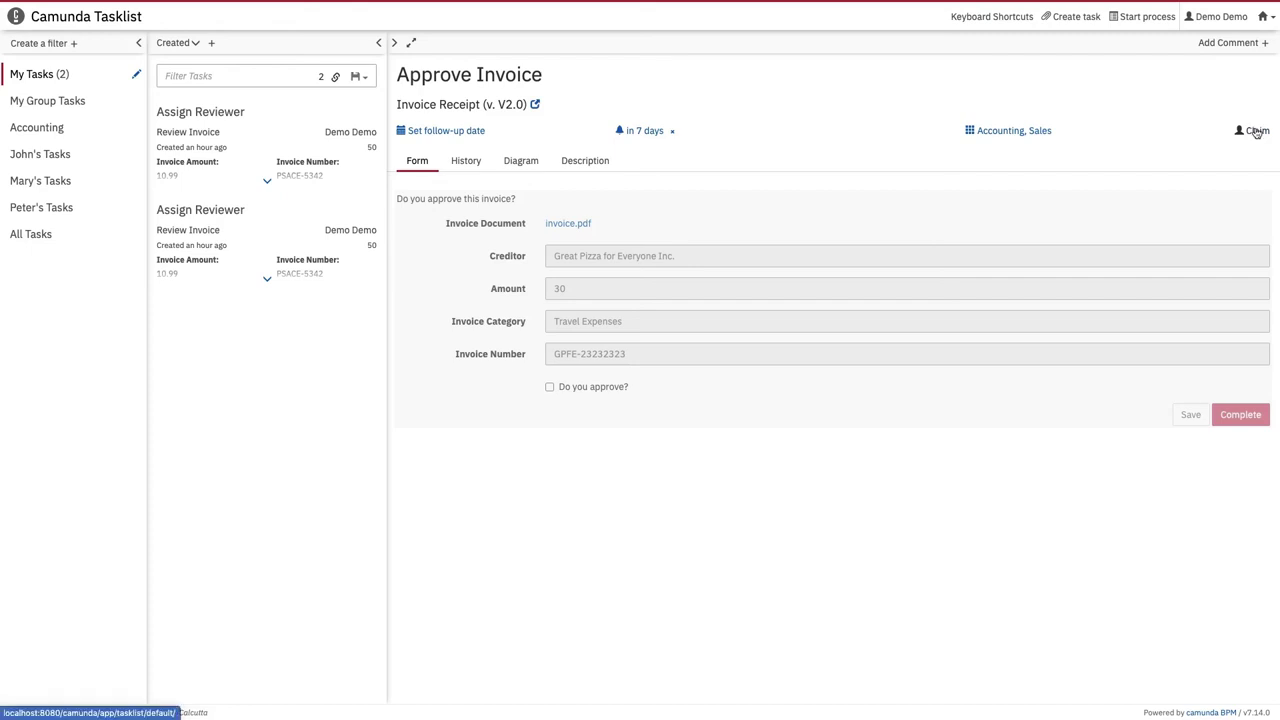
Step: Look over the Approve Invoice task's History and Form tabs
left_click(465, 161)
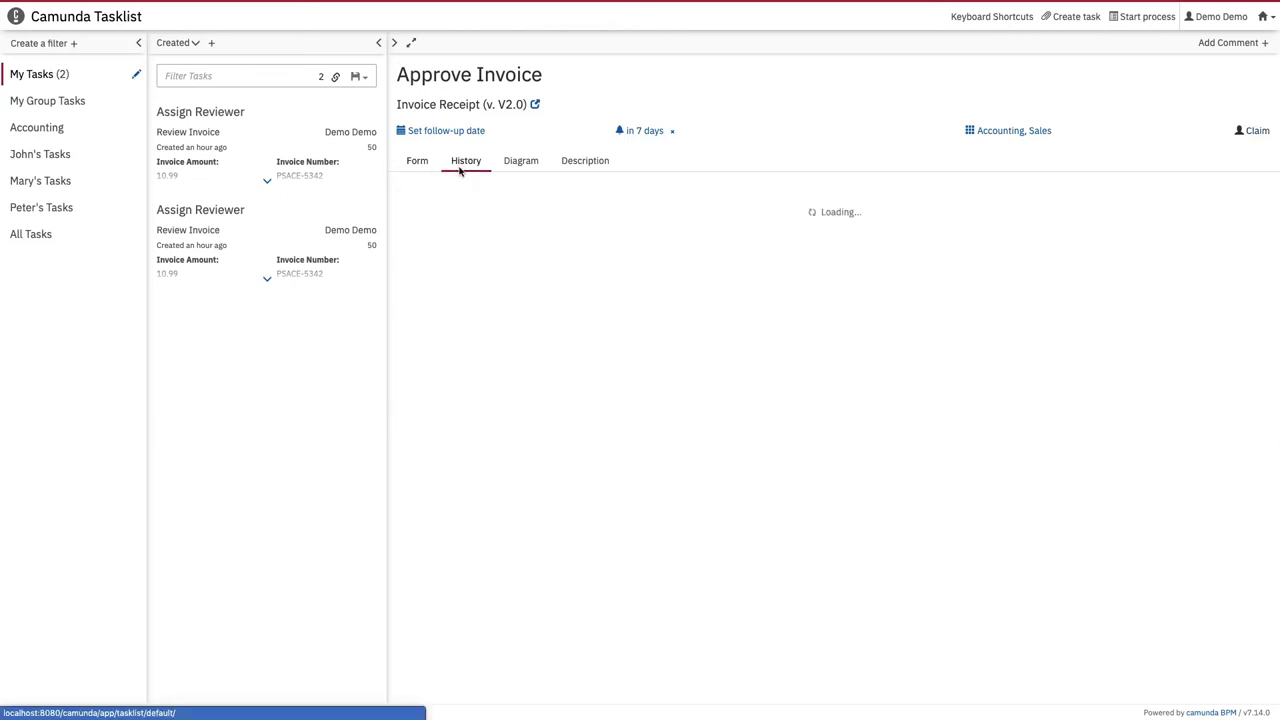
left_click(417, 161)
left_click(424, 166)
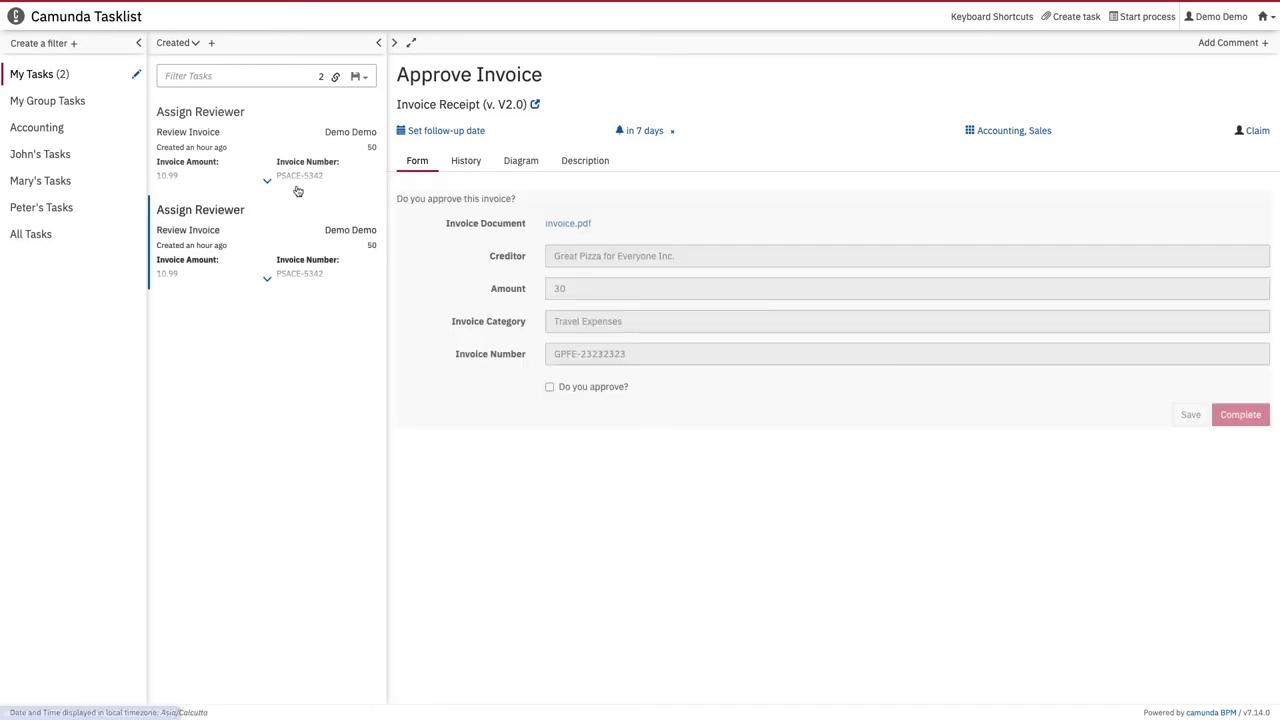
Step: Claim the Approve Invoice task and complete it with 'Do you approve?' left unchecked
left_click(1259, 135)
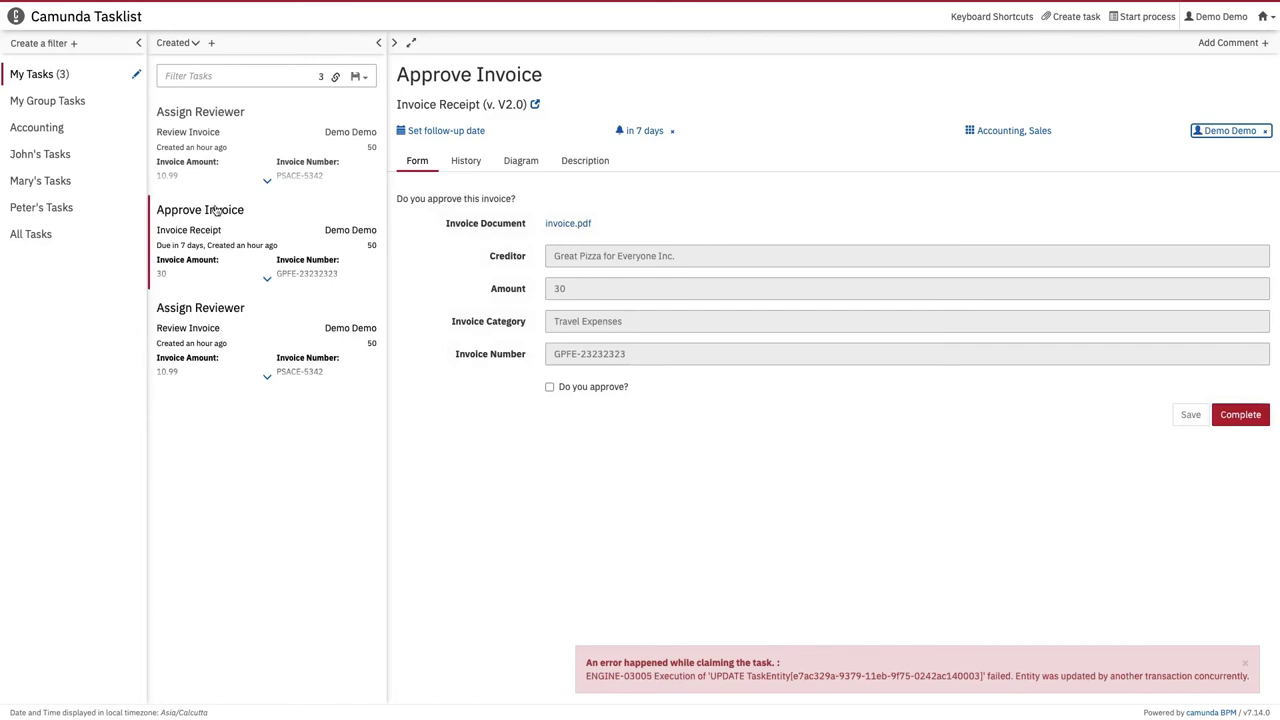
left_click(220, 173)
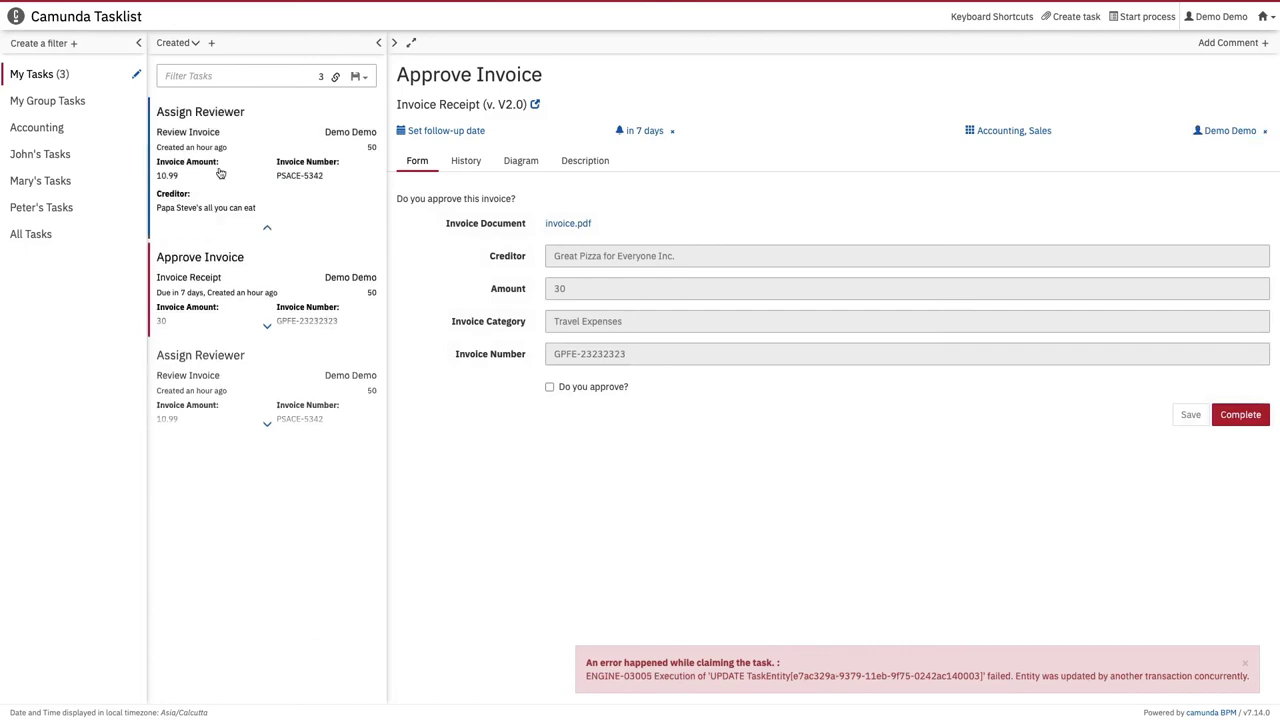
left_click(1224, 135)
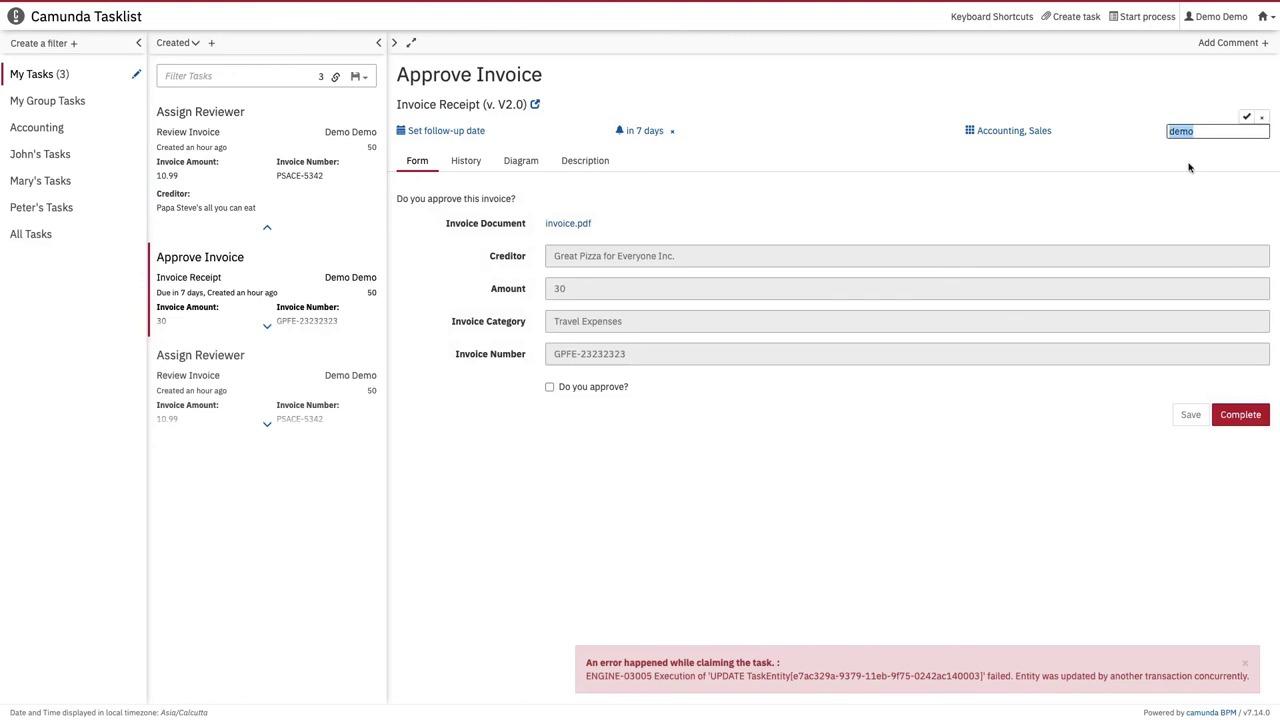
left_click(1241, 415)
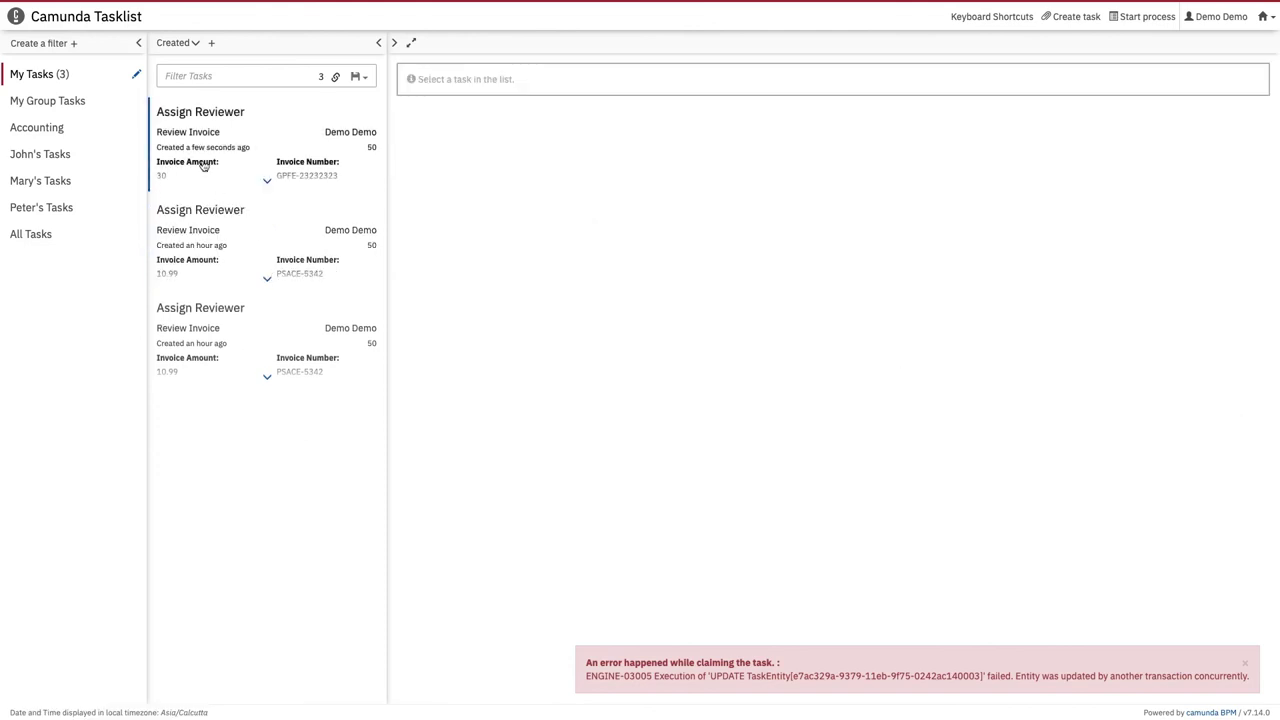
Step: Review each of the three Assign Reviewer tasks, then return to the Cockpit dashboard
left_click(203, 166)
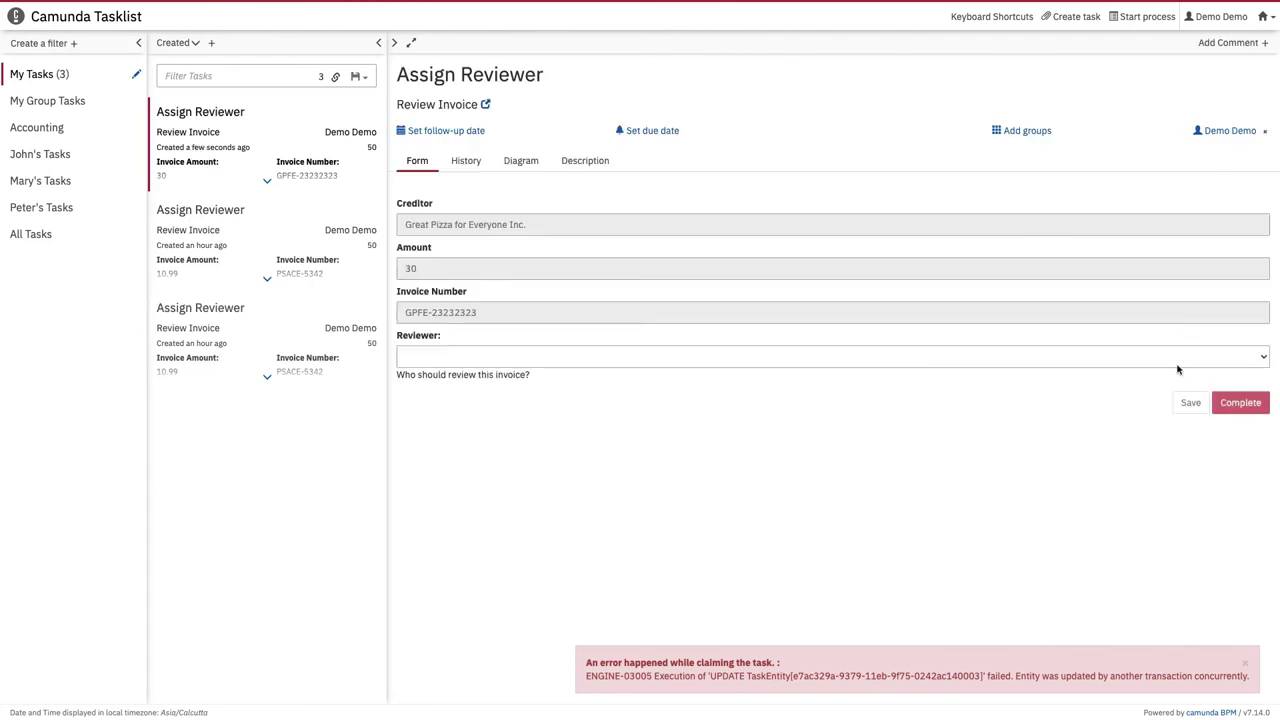
left_click(220, 246)
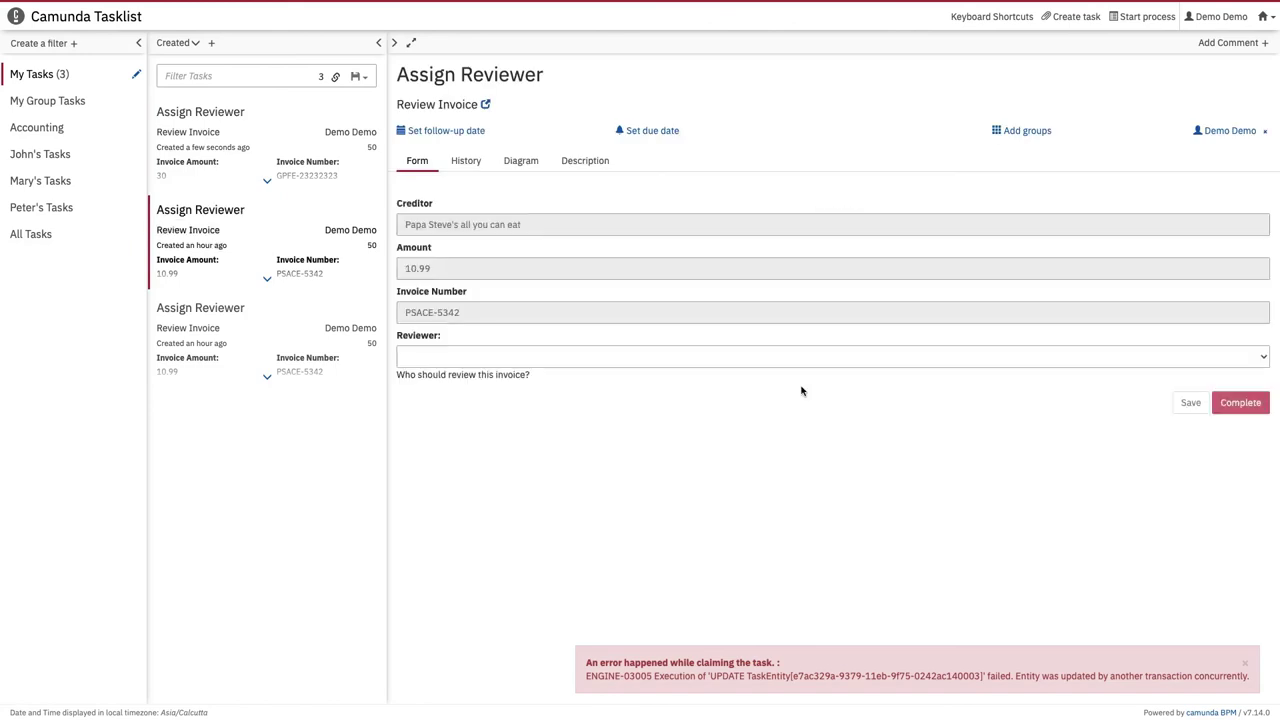
left_click(204, 328)
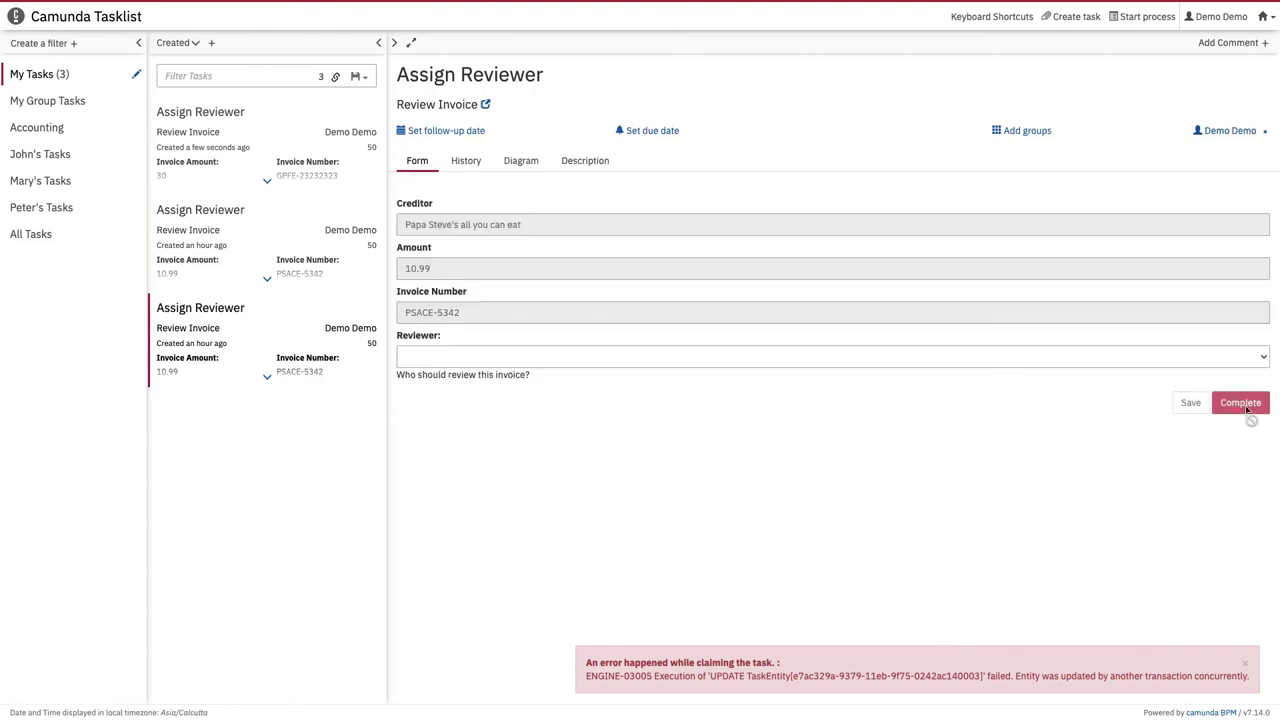
left_click(1265, 17)
left_click(1194, 58)
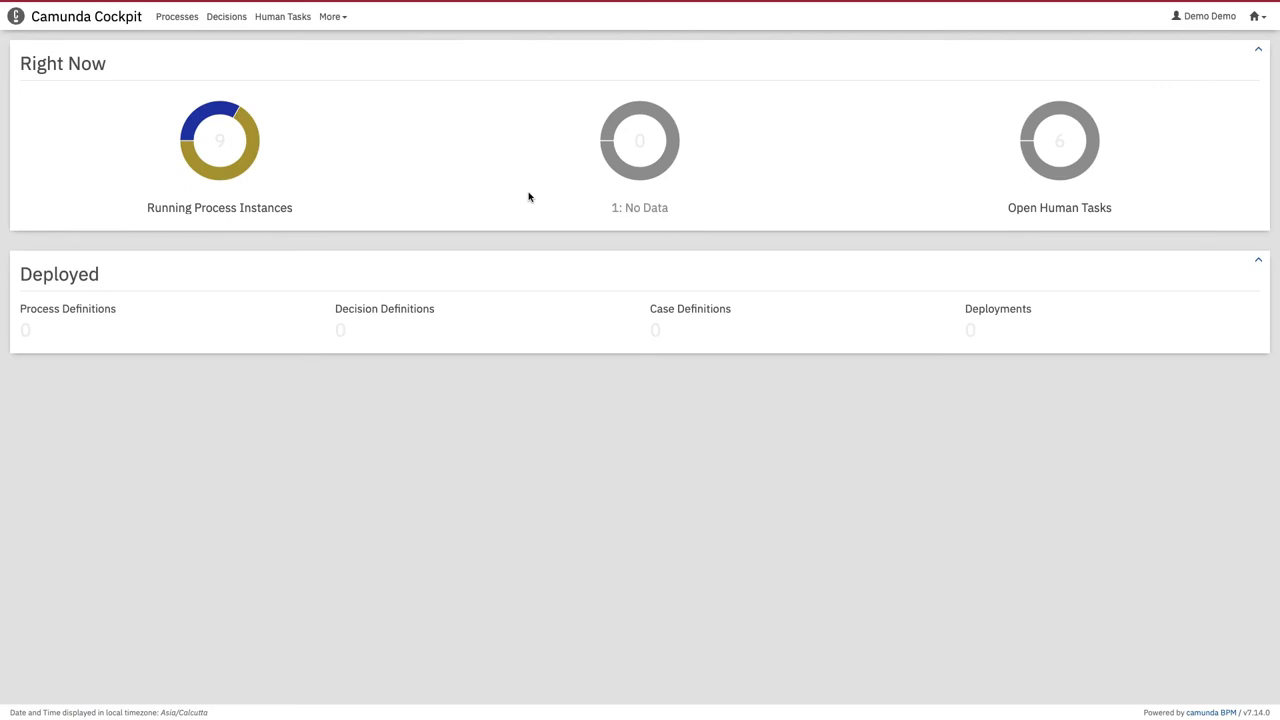
Step: Open the Process_1qz9t0j definition from running instances, then show the Deployments list
left_click(220, 145)
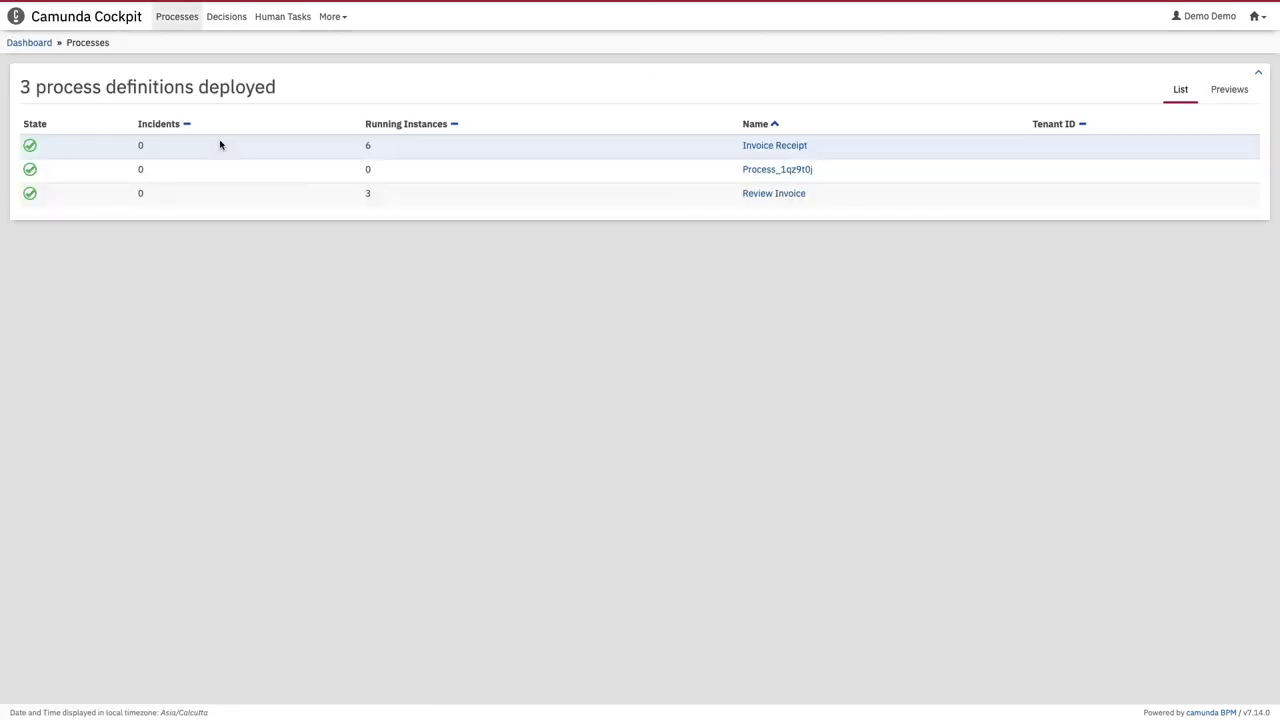
left_click(775, 172)
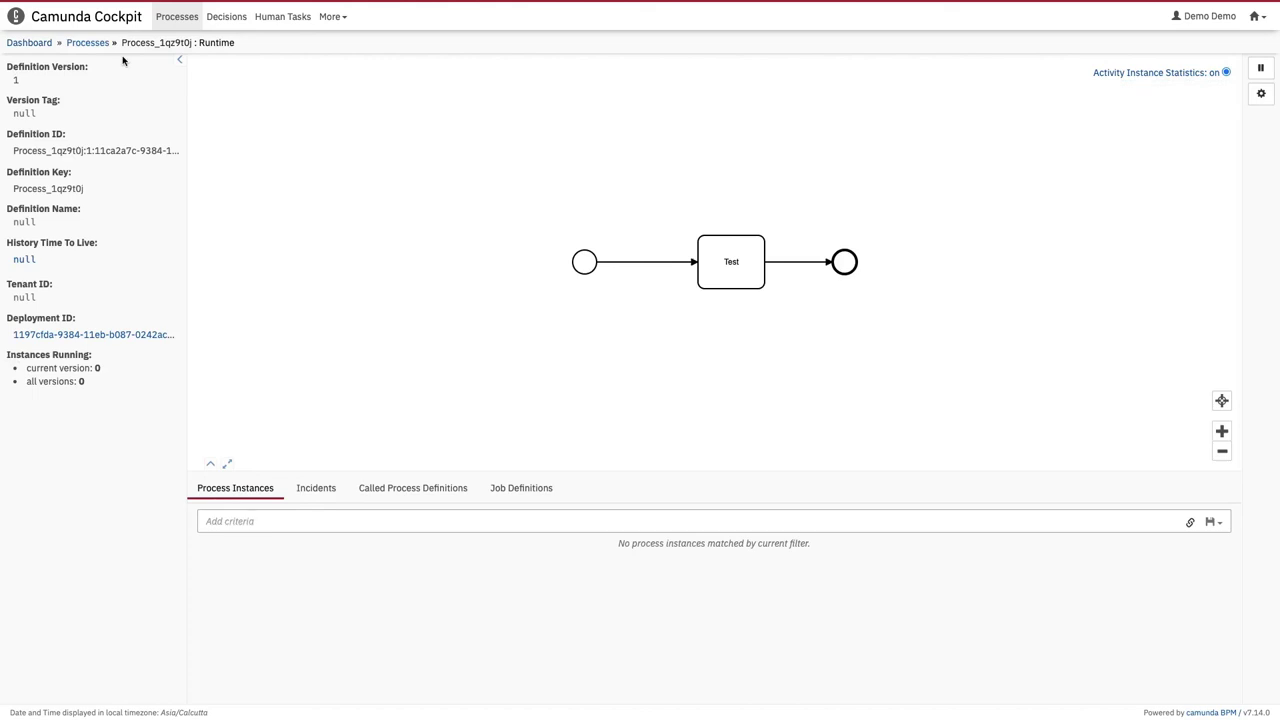
left_click(327, 18)
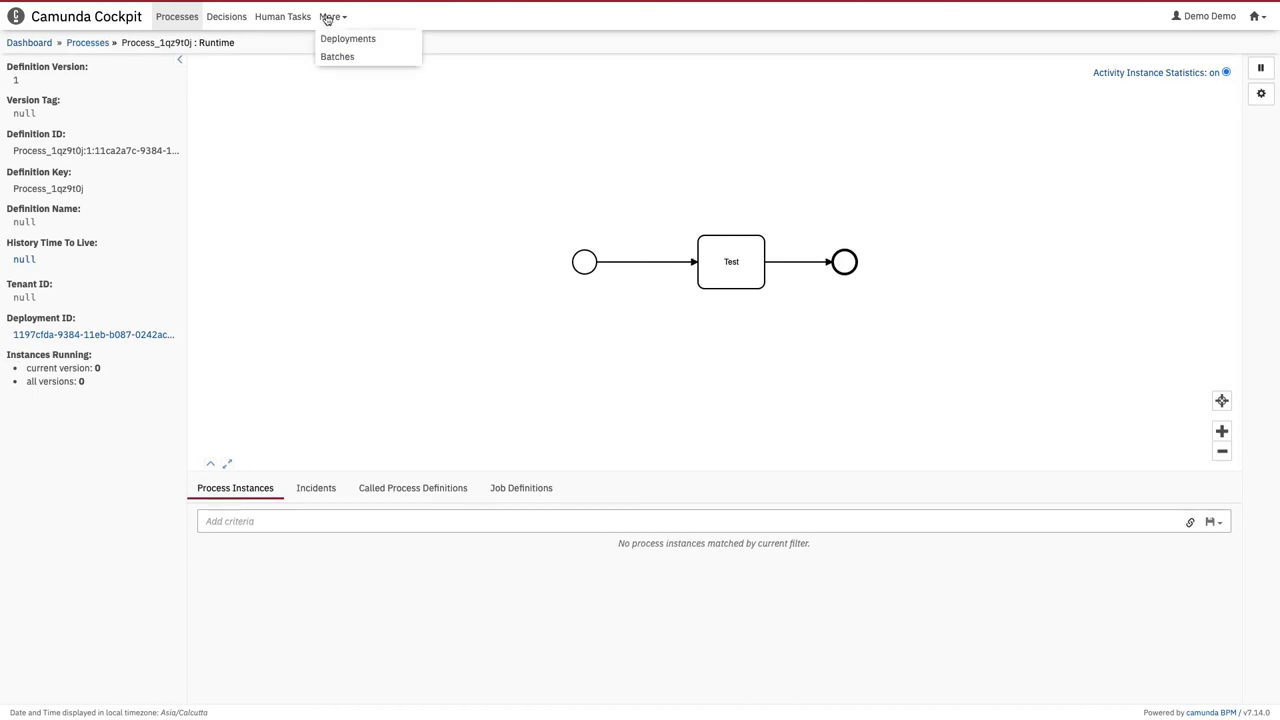
left_click(345, 37)
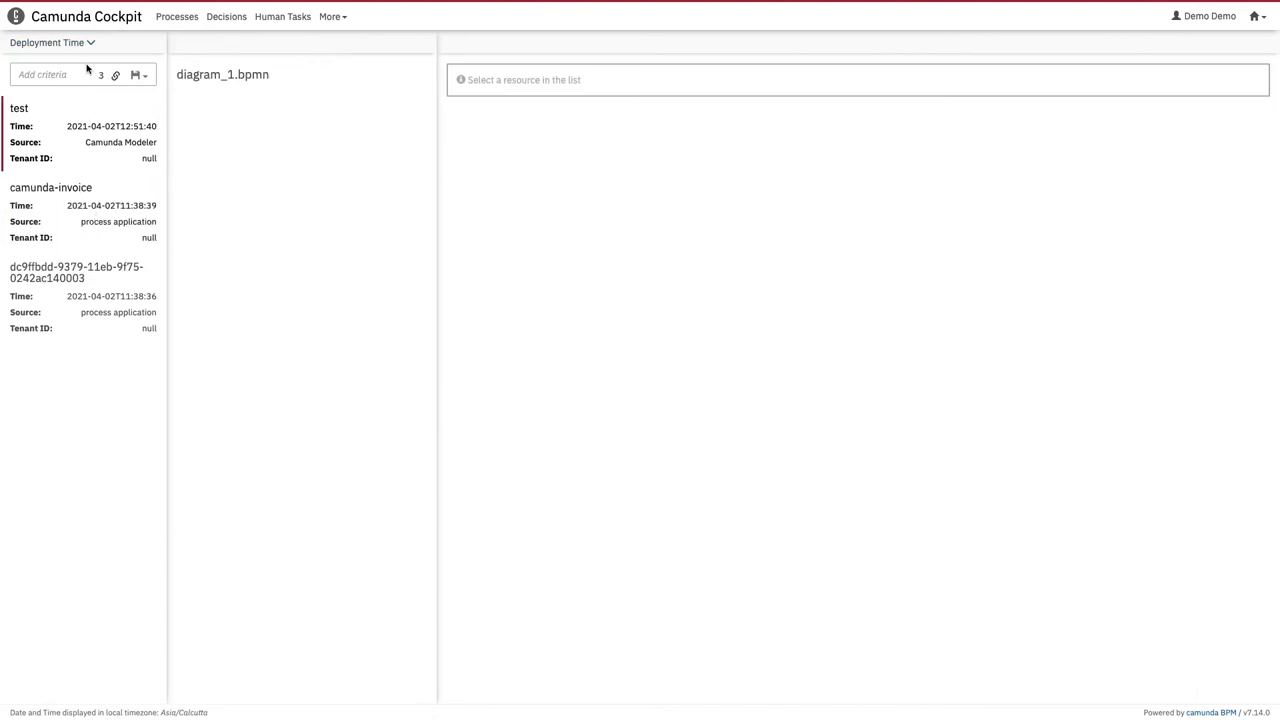
Step: Glance at the Deployment Time sort options, then switch over to Tasklist
left_click(62, 44)
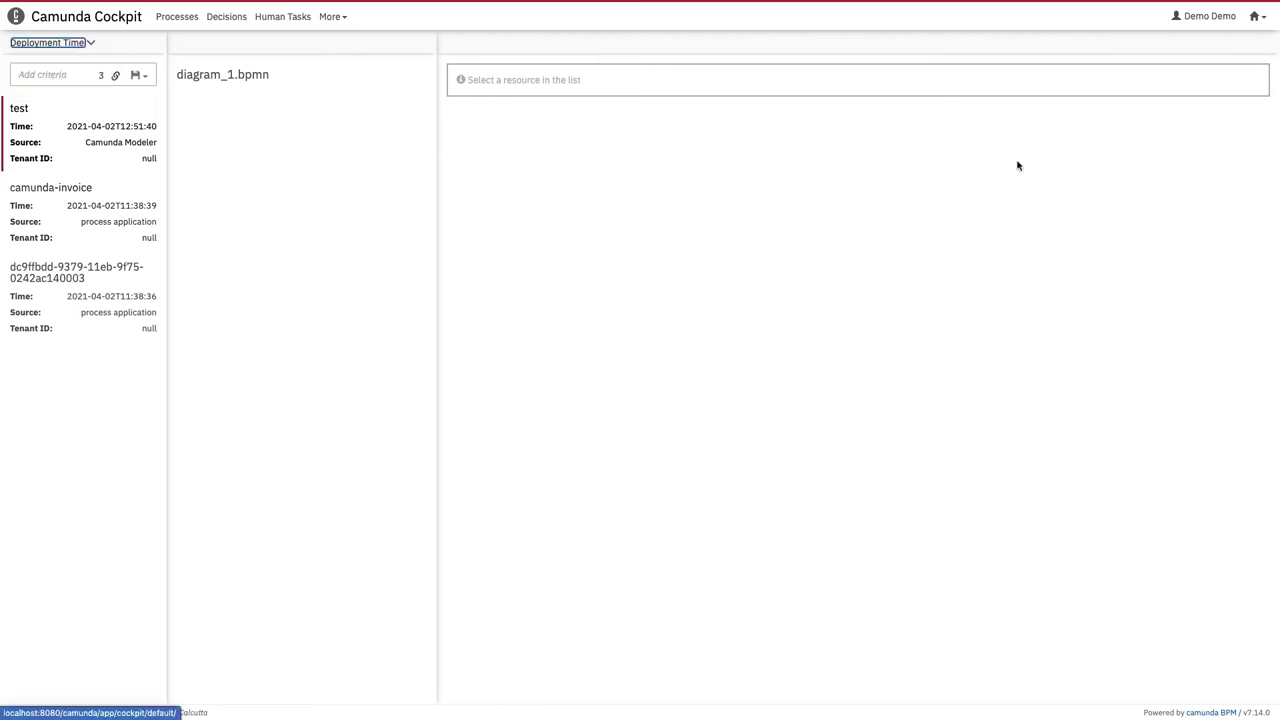
left_click(1262, 16)
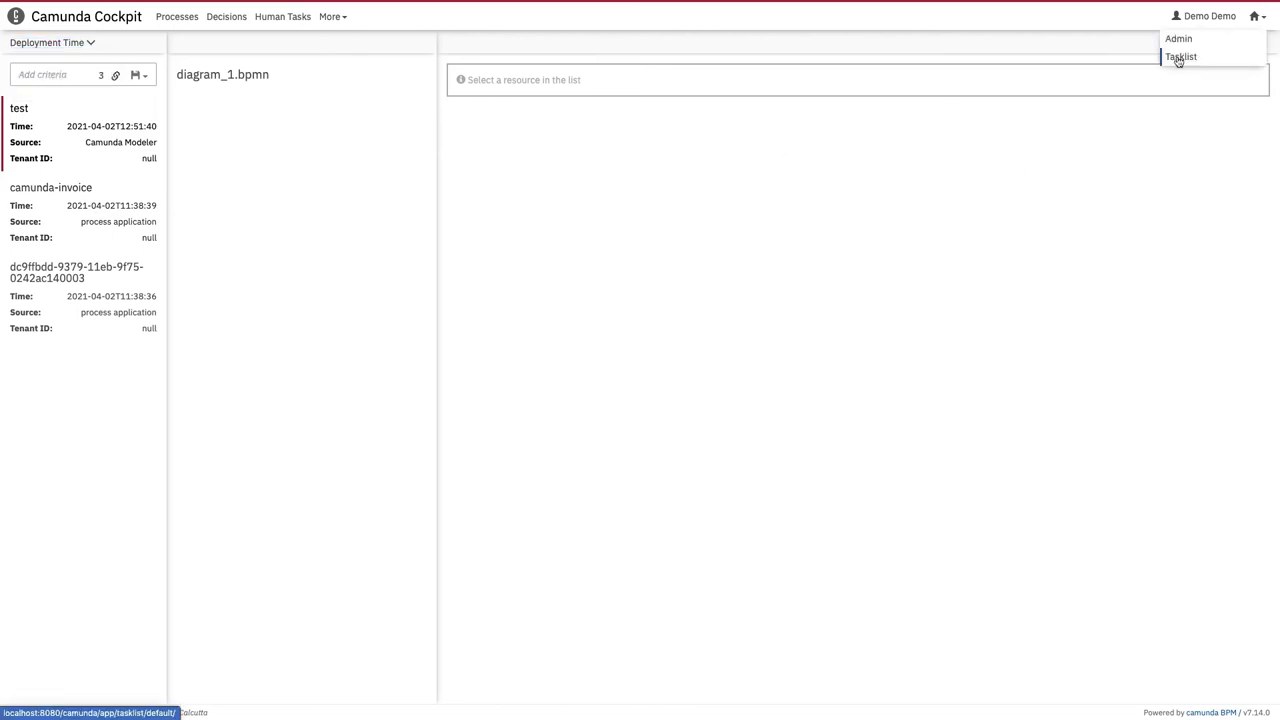
left_click(1178, 58)
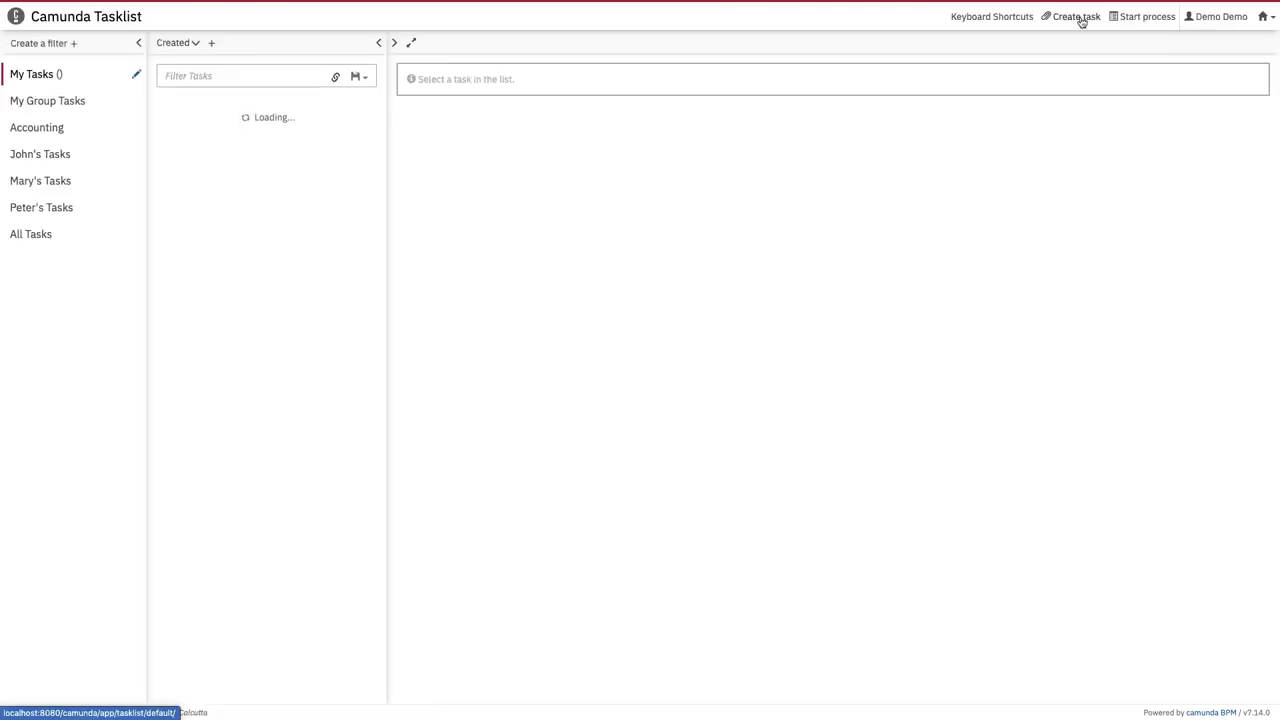
Step: Start a Process_1qz9t0j instance with business key 'test'
left_click(1148, 19)
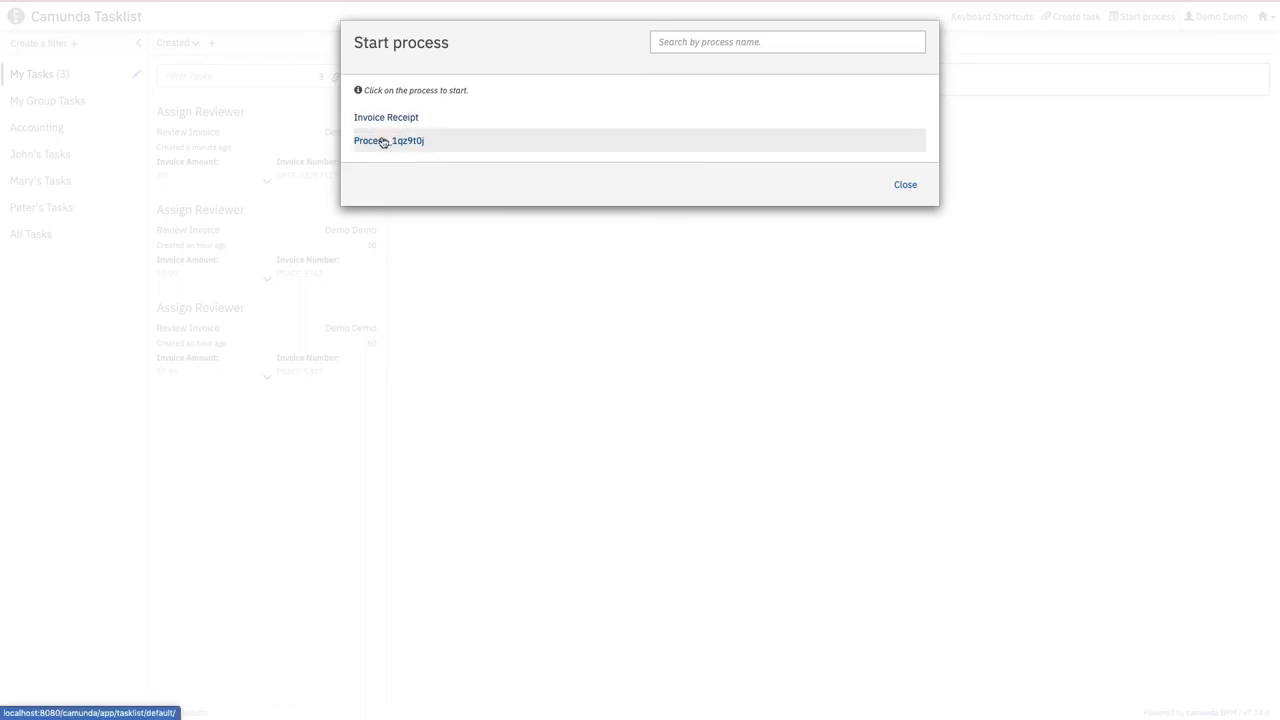
left_click(384, 140)
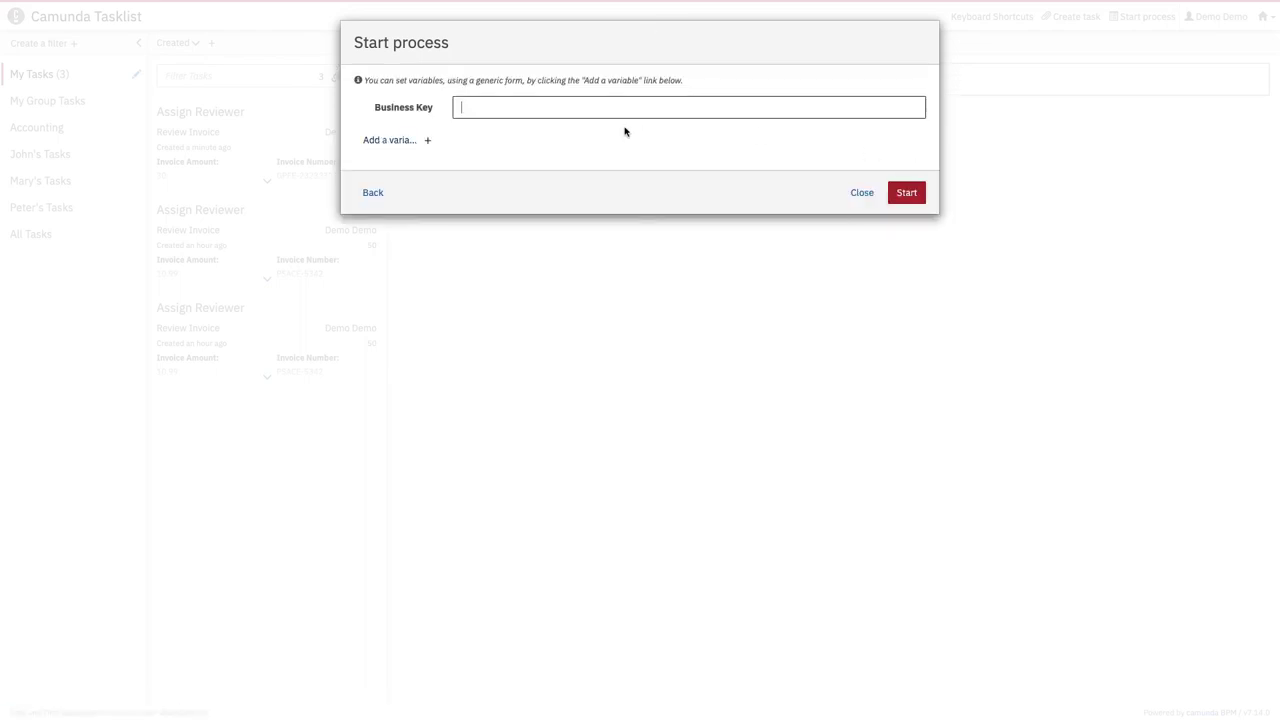
type("test")
left_click(906, 195)
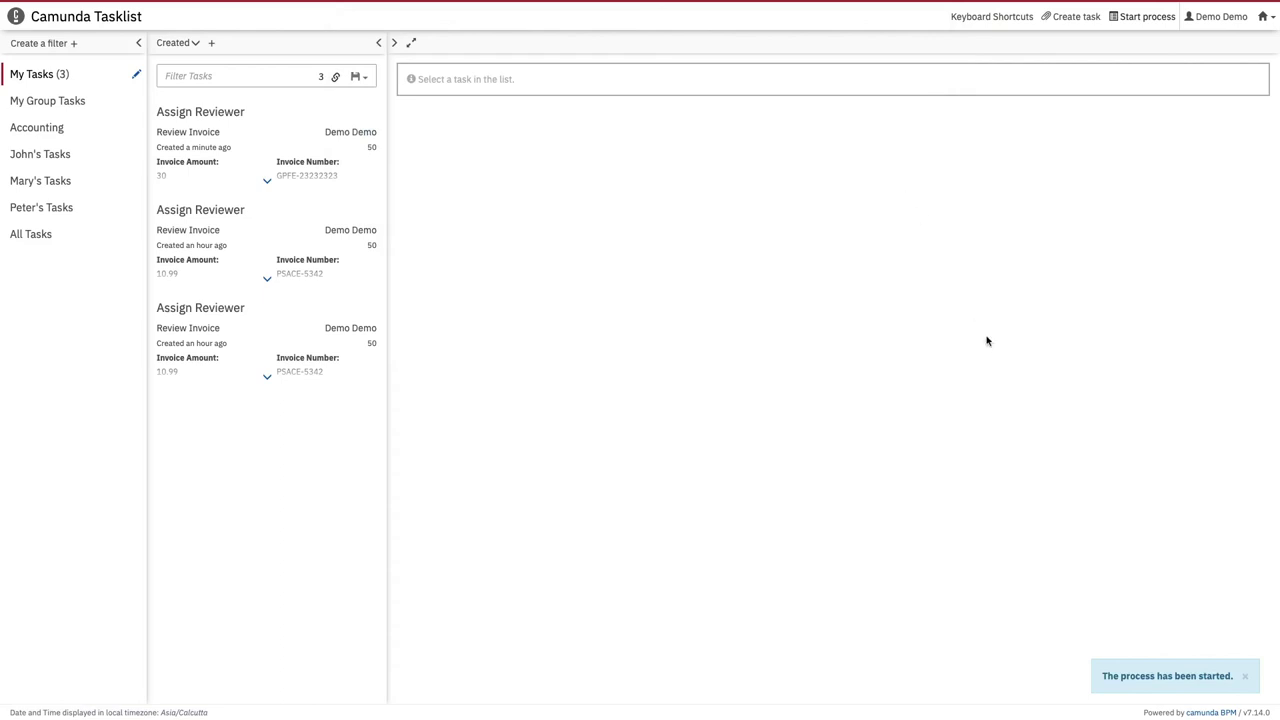
Step: Switch desktop spaces back to the Camunda Modeler window showing diagram_1.bpmn
left_click(1264, 18)
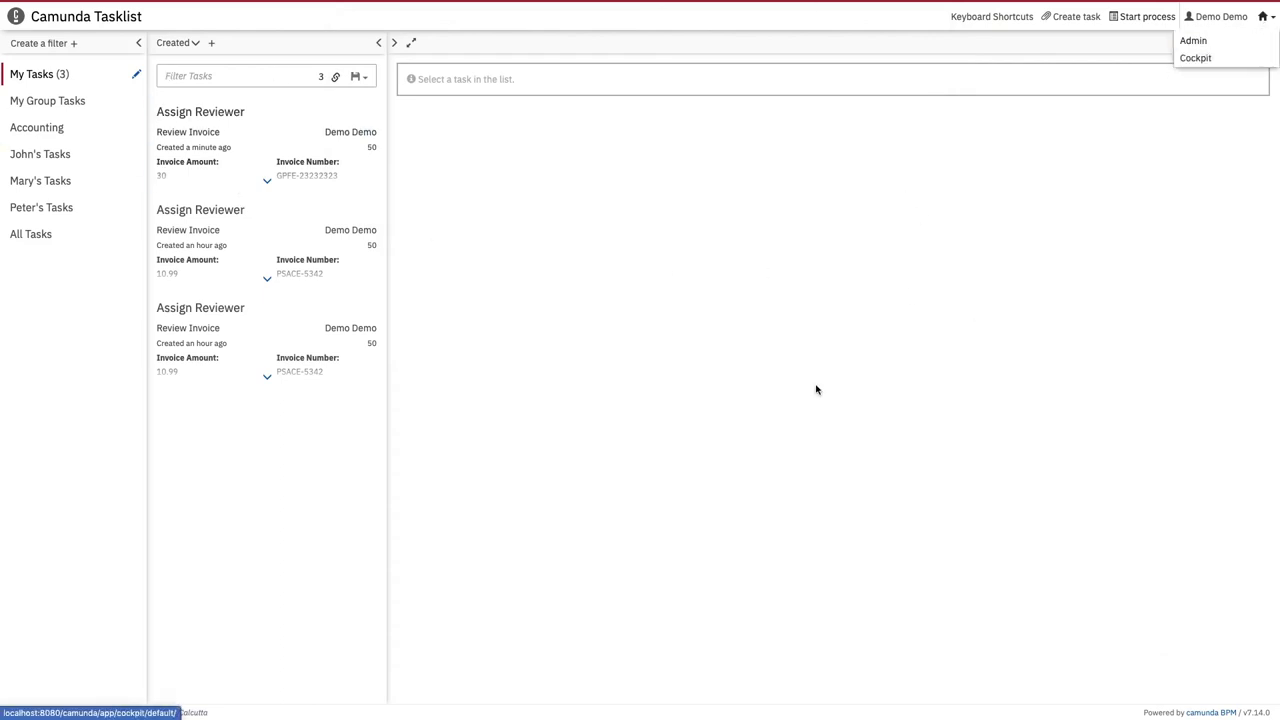
key("ctrl+Left")
key("ctrl+Left")
key("ctrl+Right")
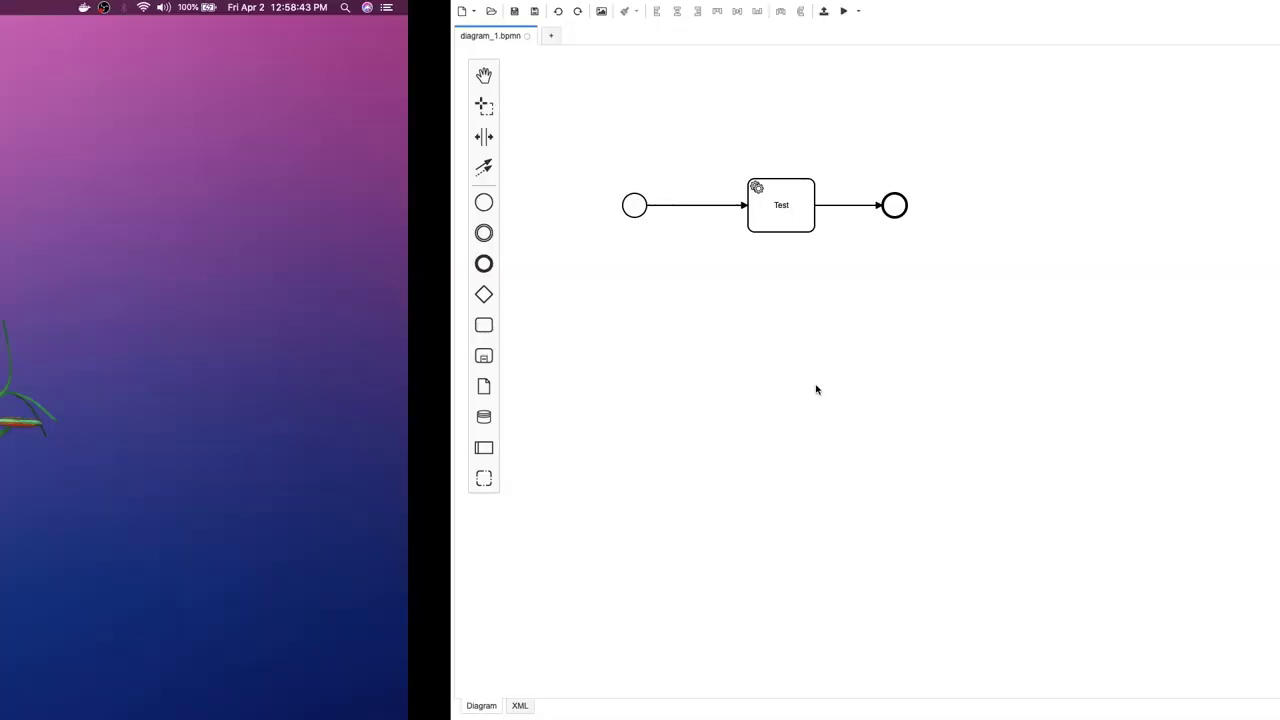
Step: Scroll up the camunda container log in Terminal to read the stack traces, then return to Tasklist
key("ctrl+Right")
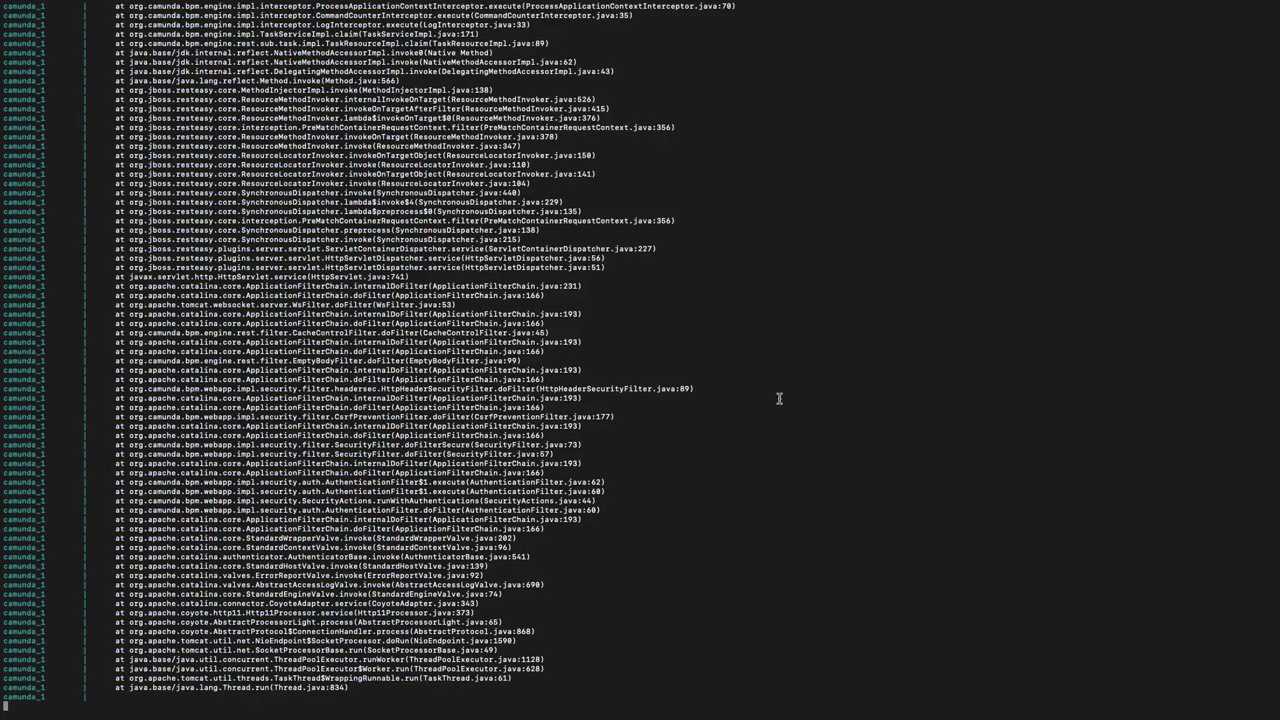
scroll(779, 399, "up", 3)
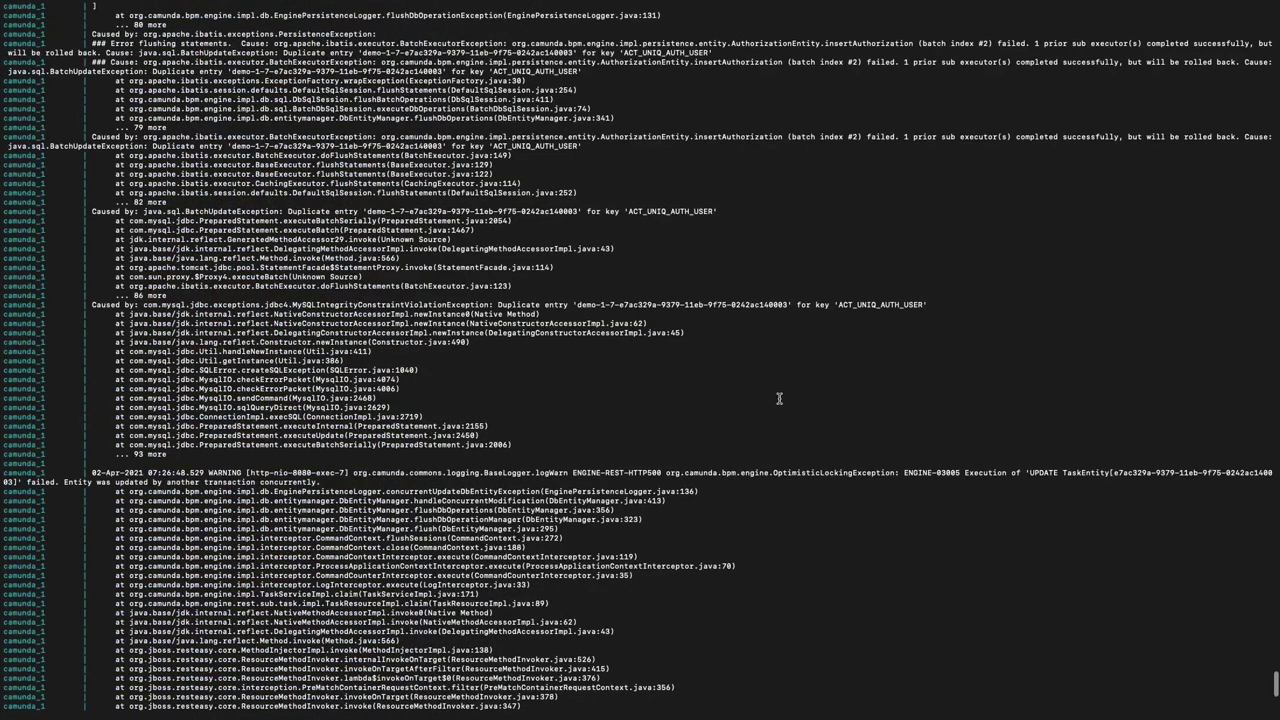
scroll(779, 399, "up", 15)
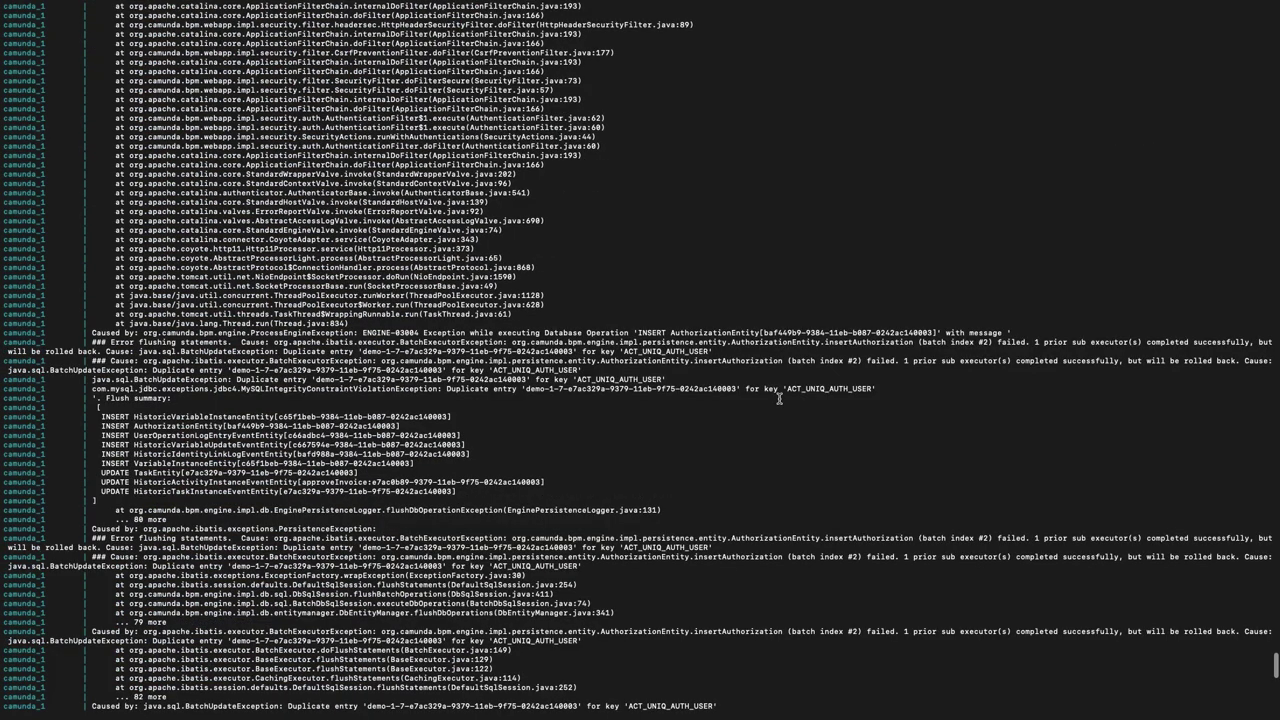
key("ctrl+Left")
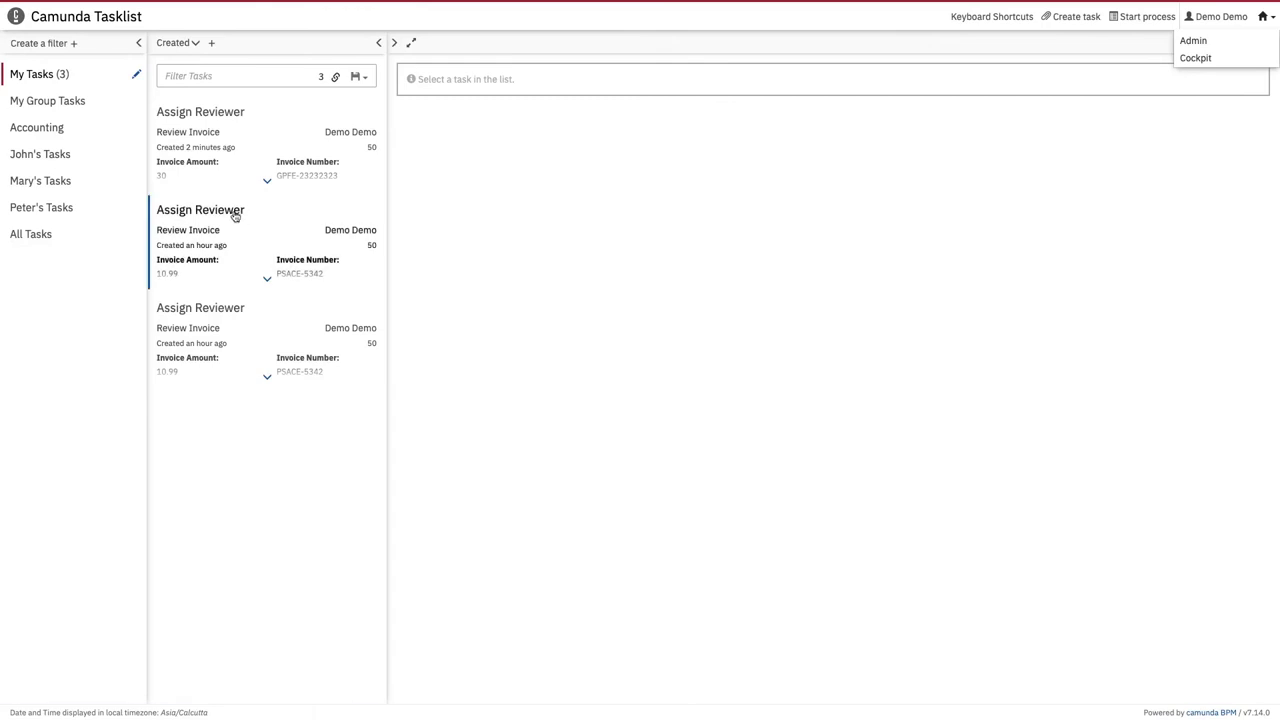
Step: Switch from Camunda Tasklist to Camunda Admin using the home menu at the top right
left_click(1189, 41)
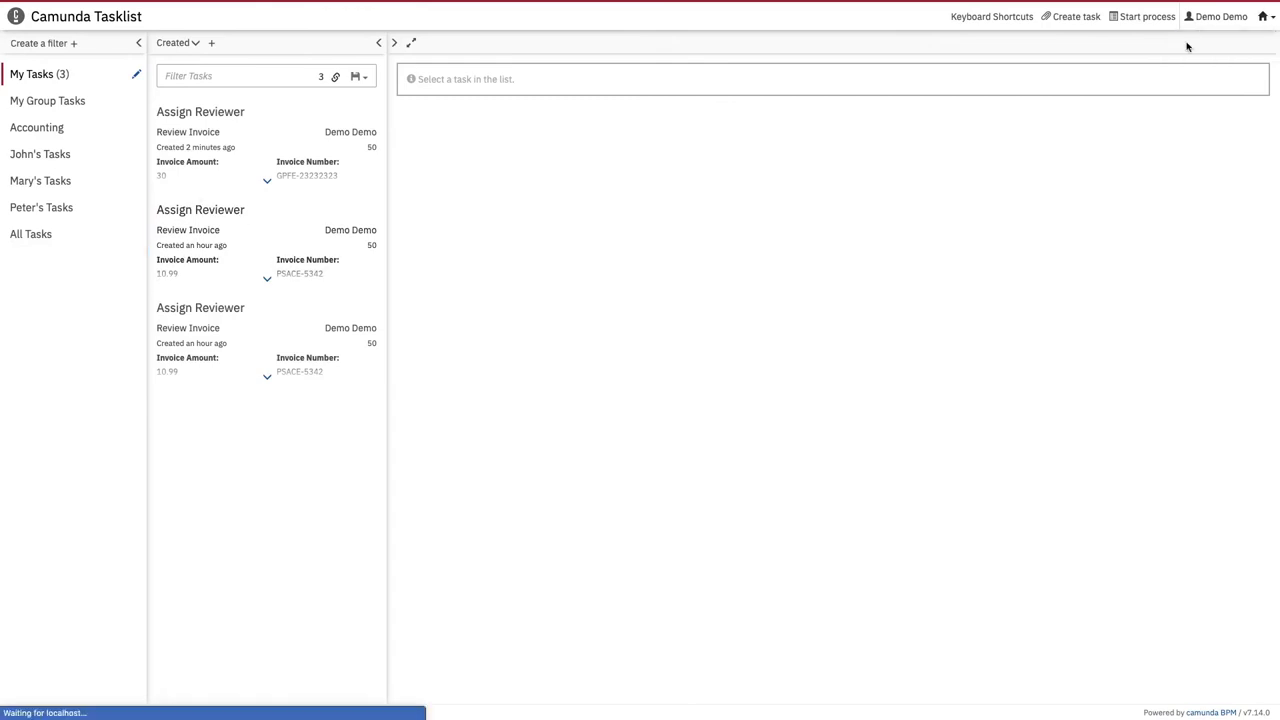